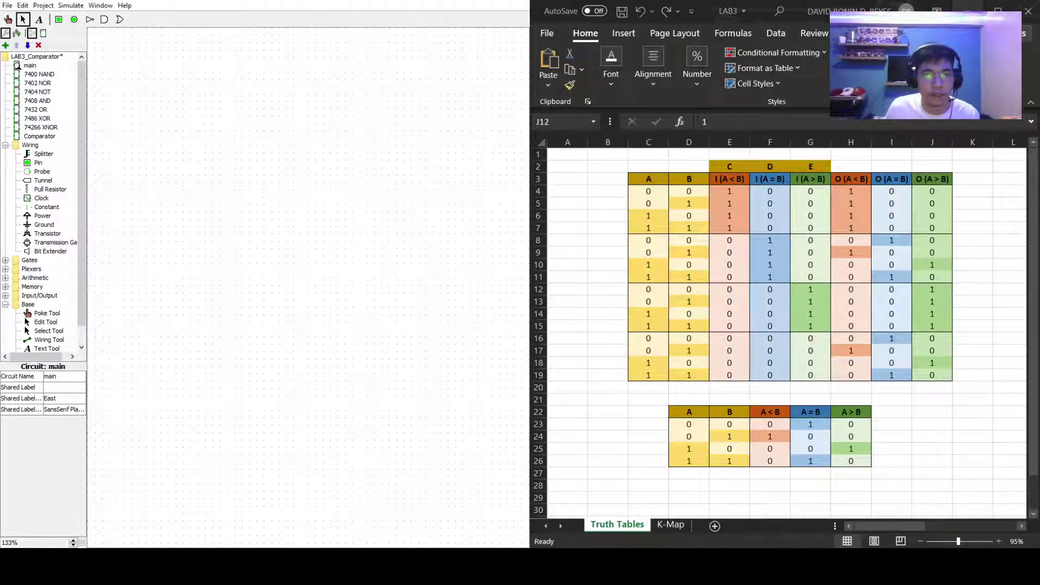
# Review the comparator truth table in the spreadsheet before working in Logisim
pyautogui.click(932, 289)
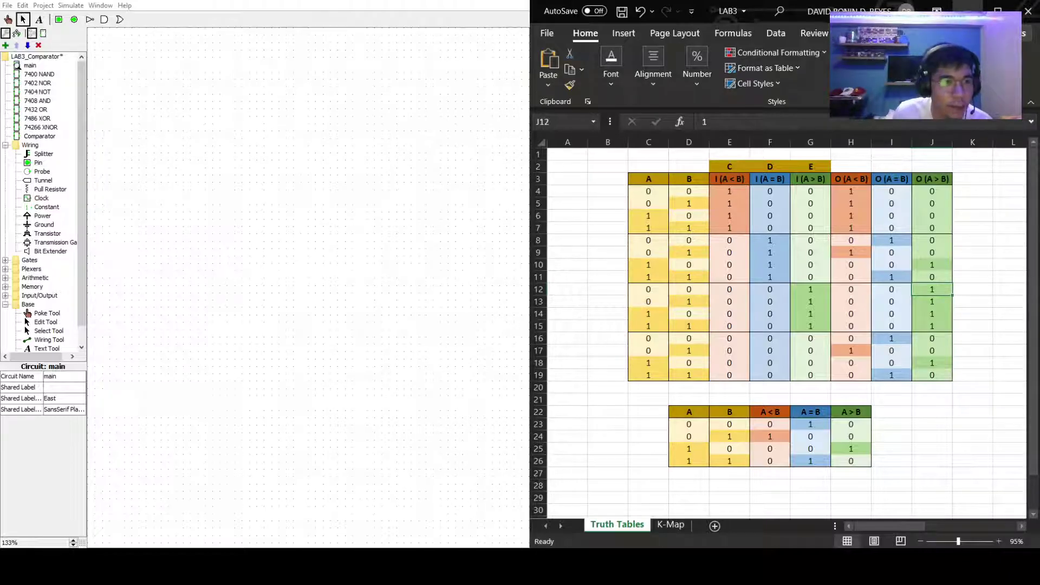
# Place two input pins side by side along the top of the main circuit
pyautogui.click(58, 20)
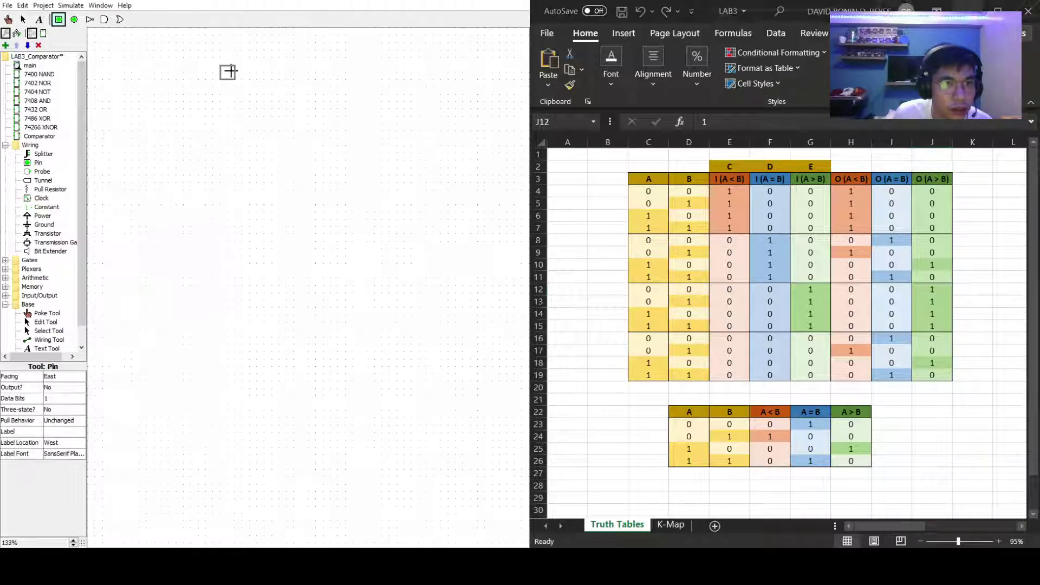
pyautogui.click(242, 102)
pyautogui.click(74, 20)
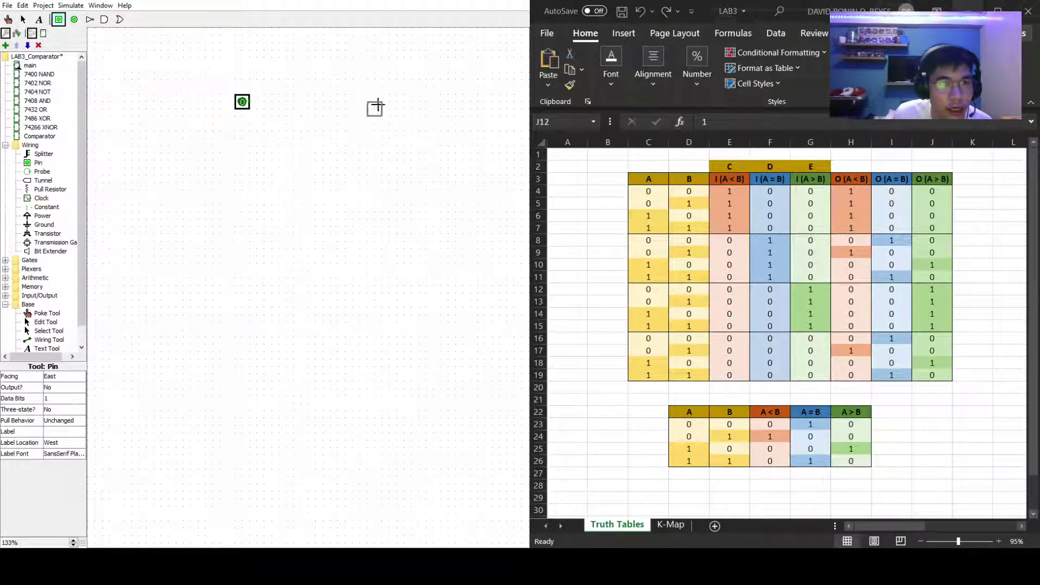
pyautogui.click(368, 101)
# Label the second input pin B and make it 5 bits wide
pyautogui.click(243, 104)
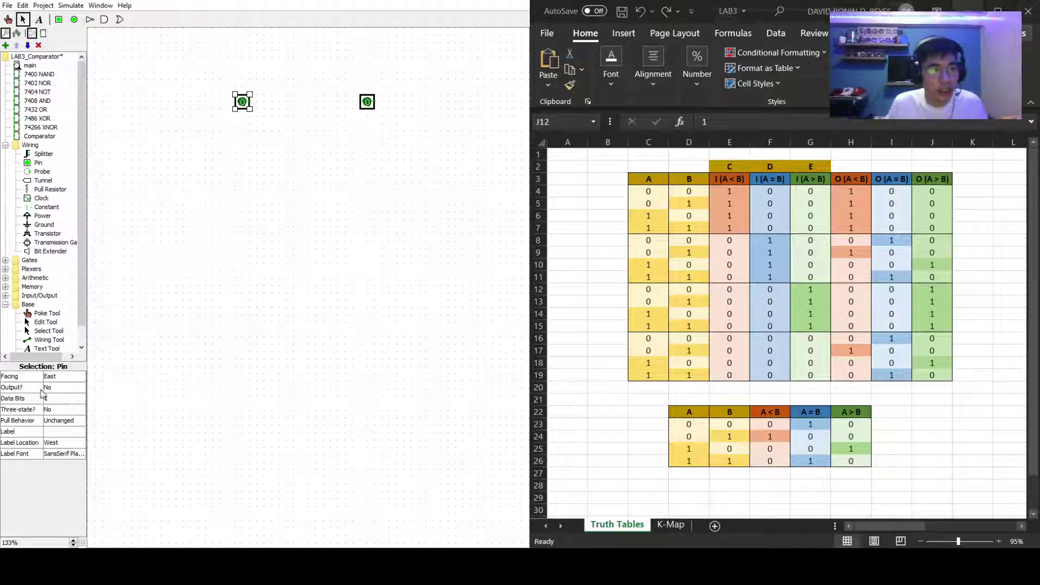
pyautogui.click(59, 421)
pyautogui.click(350, 293)
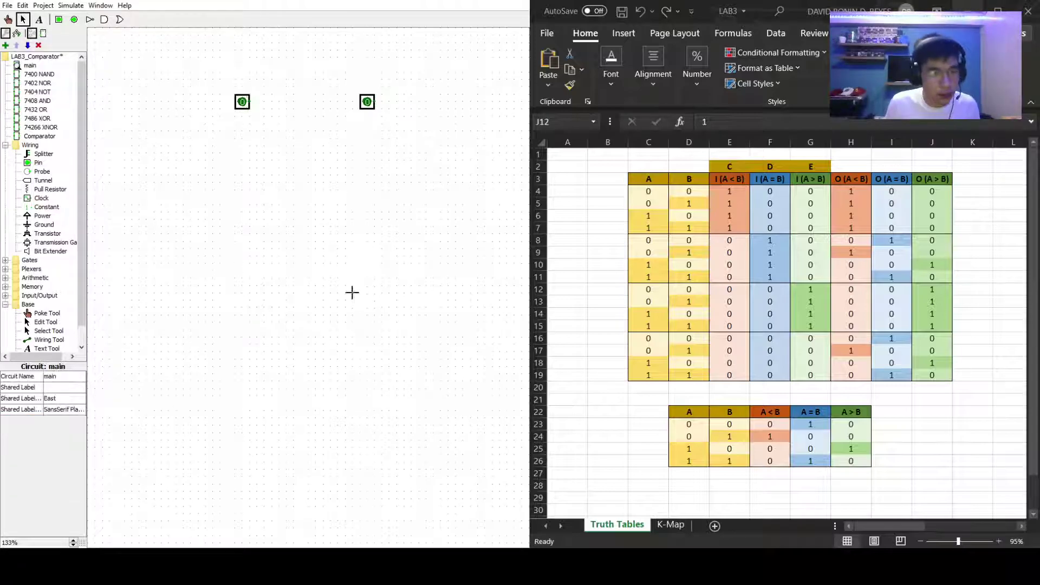
pyautogui.click(364, 107)
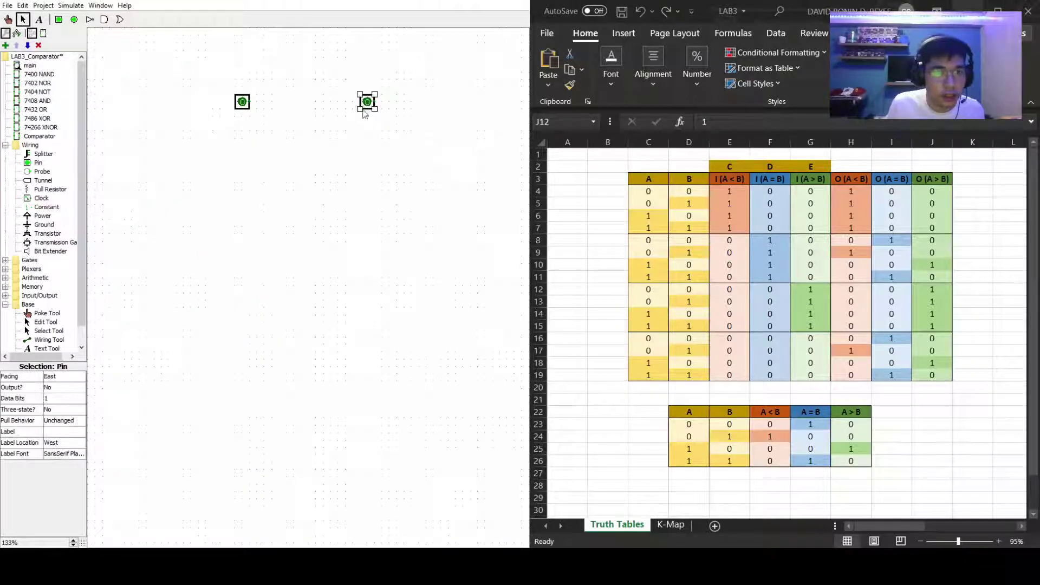
pyautogui.click(53, 433)
pyautogui.write('B')
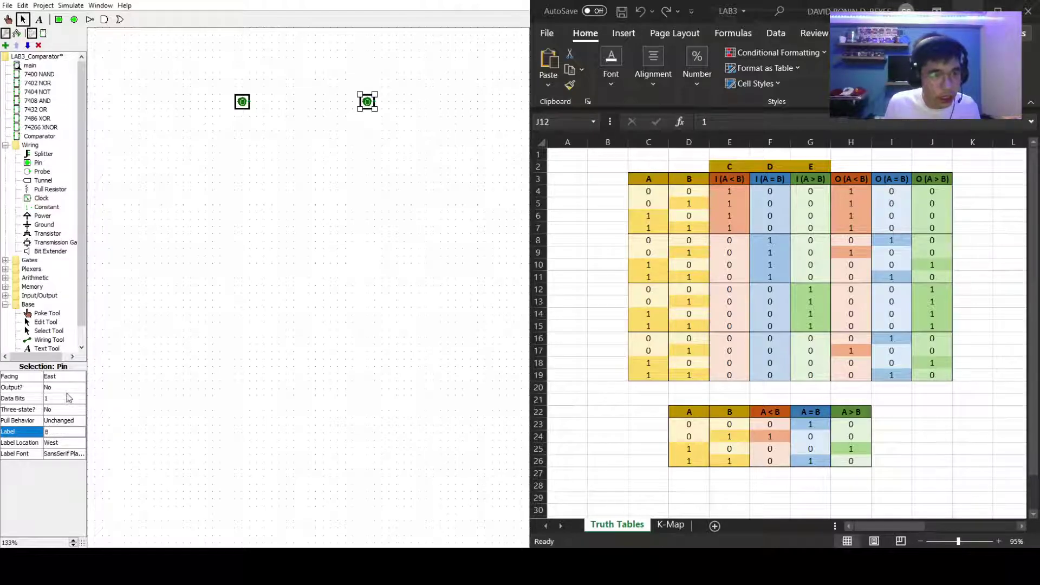
pyautogui.click(69, 398)
pyautogui.click(60, 445)
pyautogui.click(329, 264)
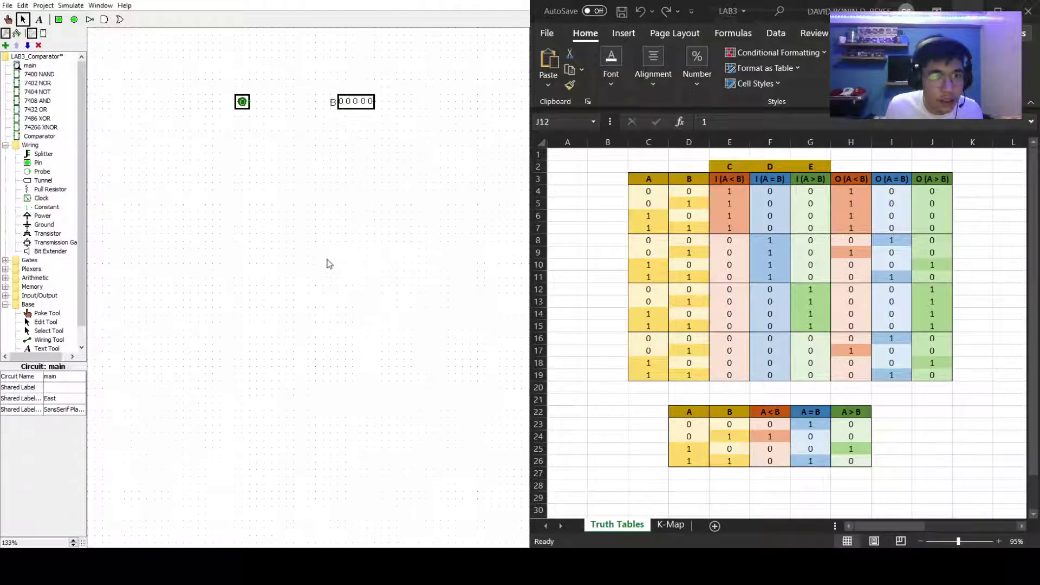
# Make the first input pin 5 bits wide, label it A, and face it south
pyautogui.click(245, 105)
pyautogui.click(60, 401)
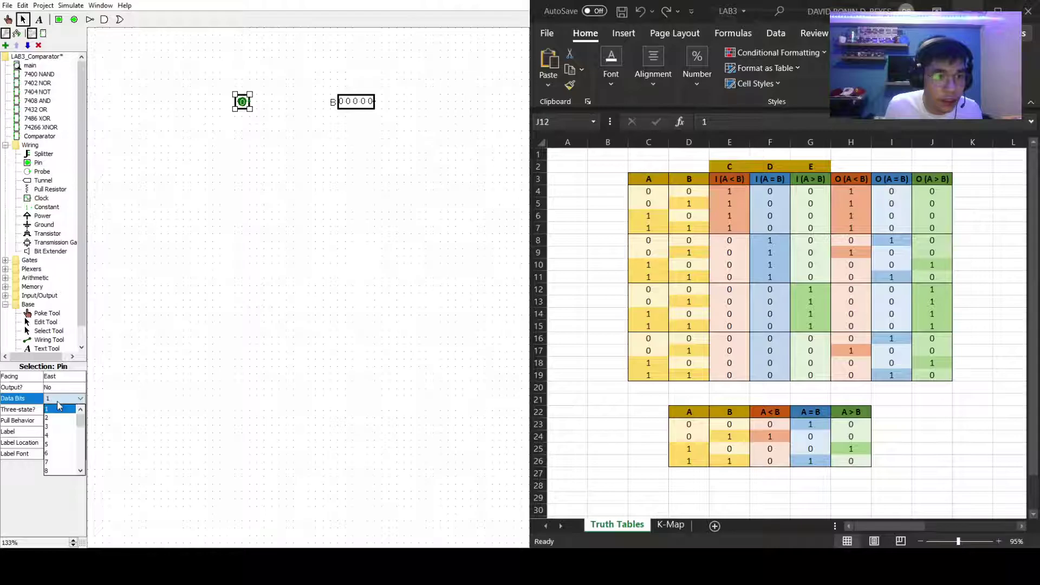
pyautogui.click(47, 444)
pyautogui.click(53, 432)
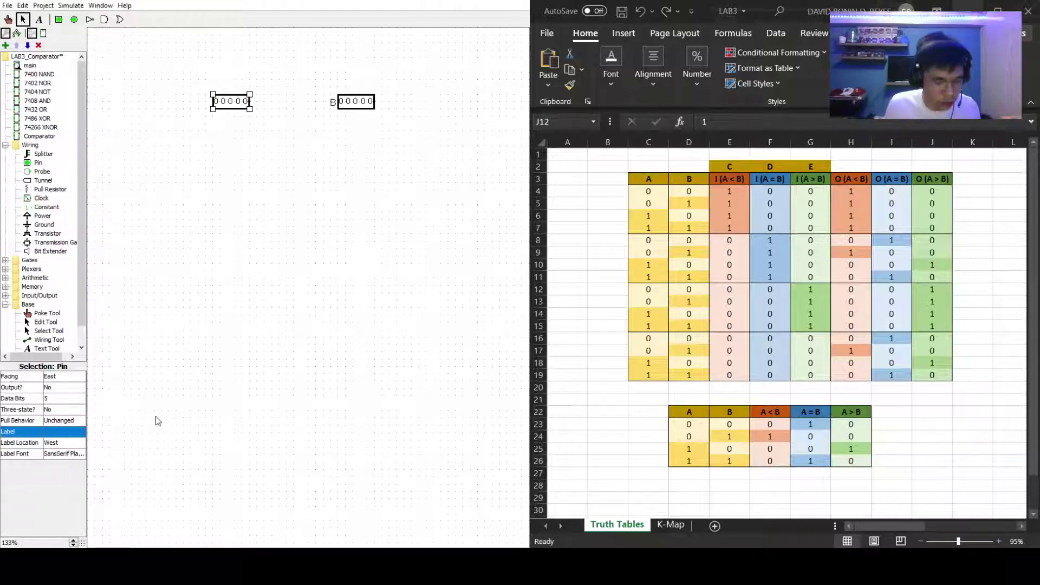
pyautogui.click(57, 432)
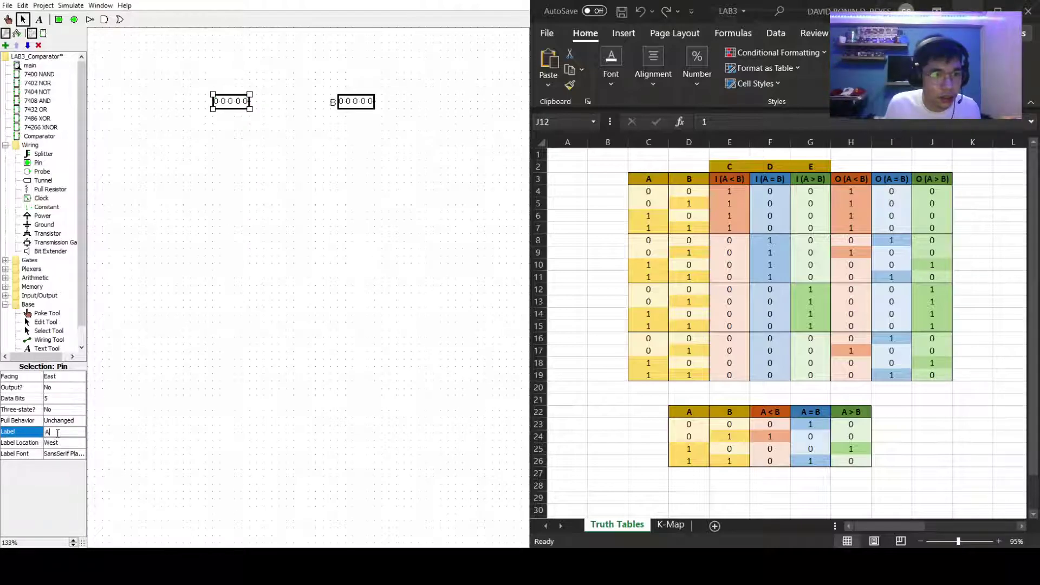
pyautogui.write('A')
pyautogui.click(64, 377)
pyautogui.click(65, 401)
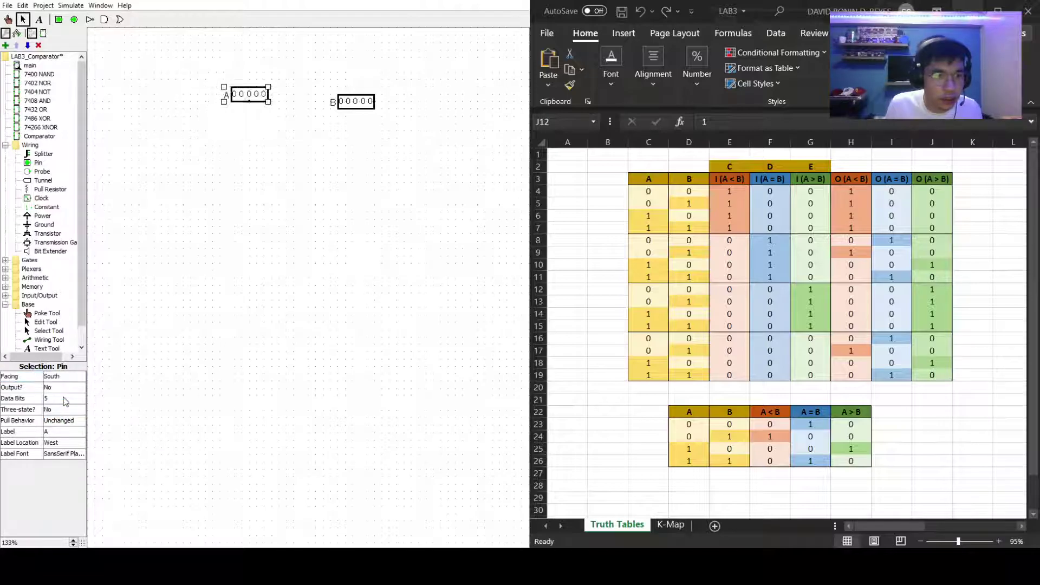
# Turn pin B to face south and line it up beside pin A
pyautogui.click(348, 106)
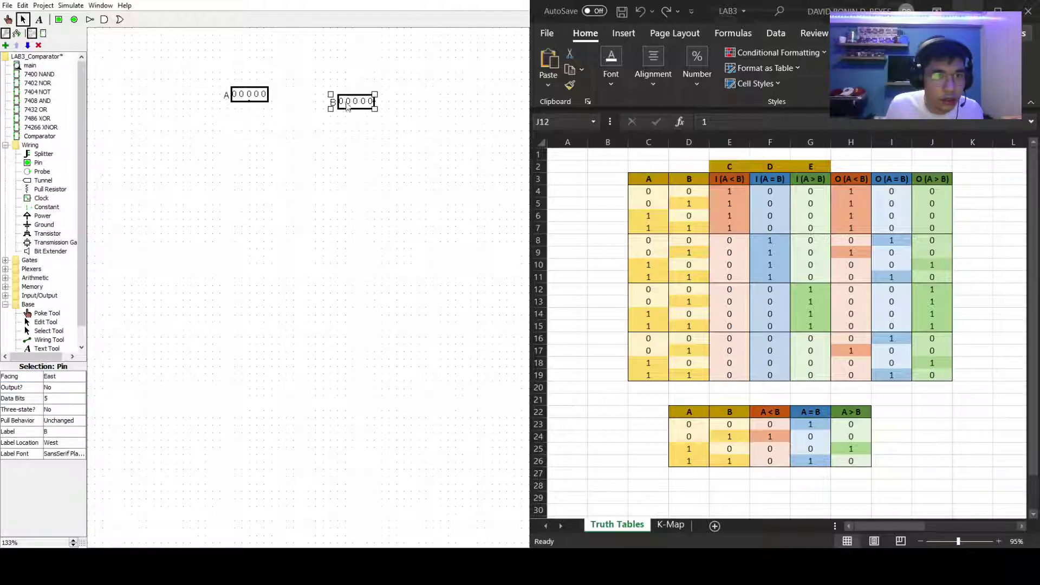
pyautogui.click(65, 377)
pyautogui.click(64, 400)
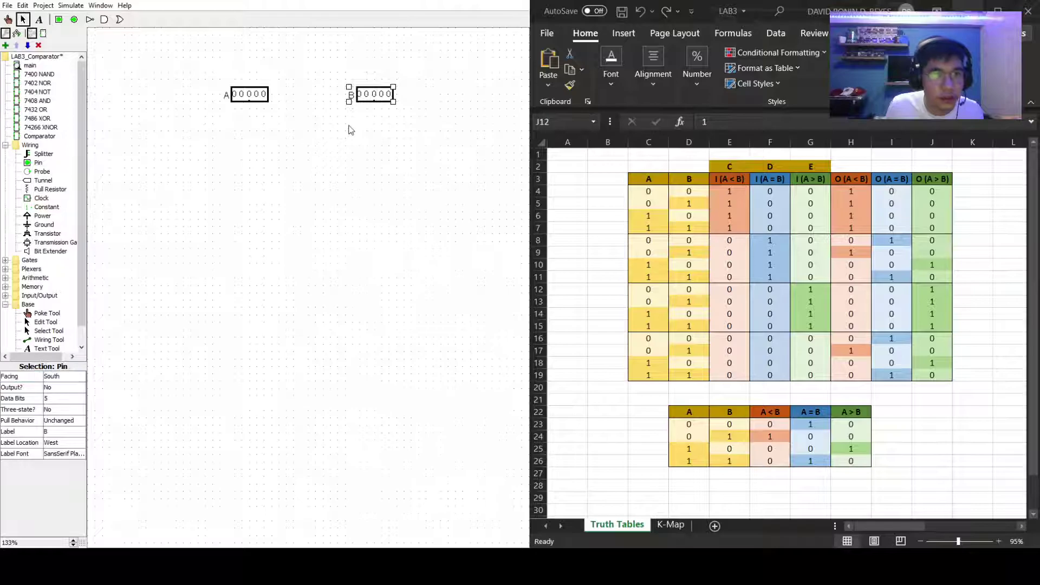
pyautogui.moveTo(376, 100); pyautogui.dragTo(362, 99)
pyautogui.click(335, 238)
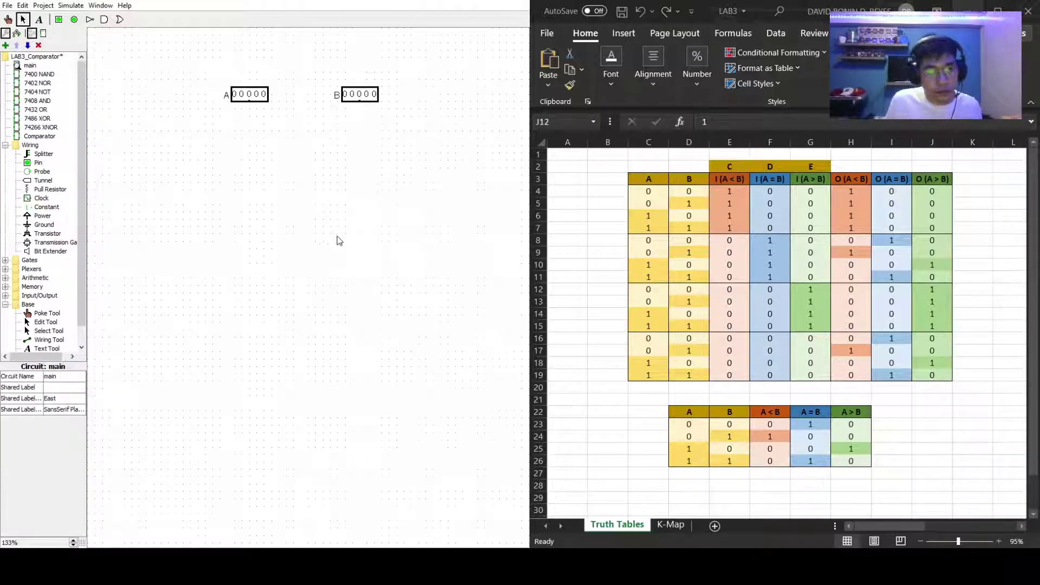
# Place the first Comparator block below the pins and position it on the left
pyautogui.click(38, 136)
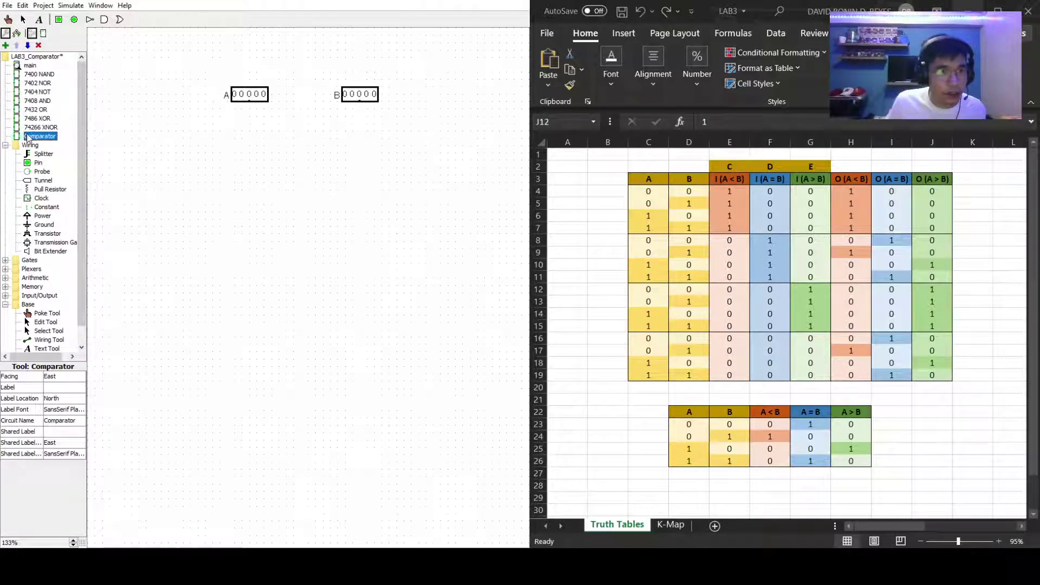
pyautogui.click(220, 256)
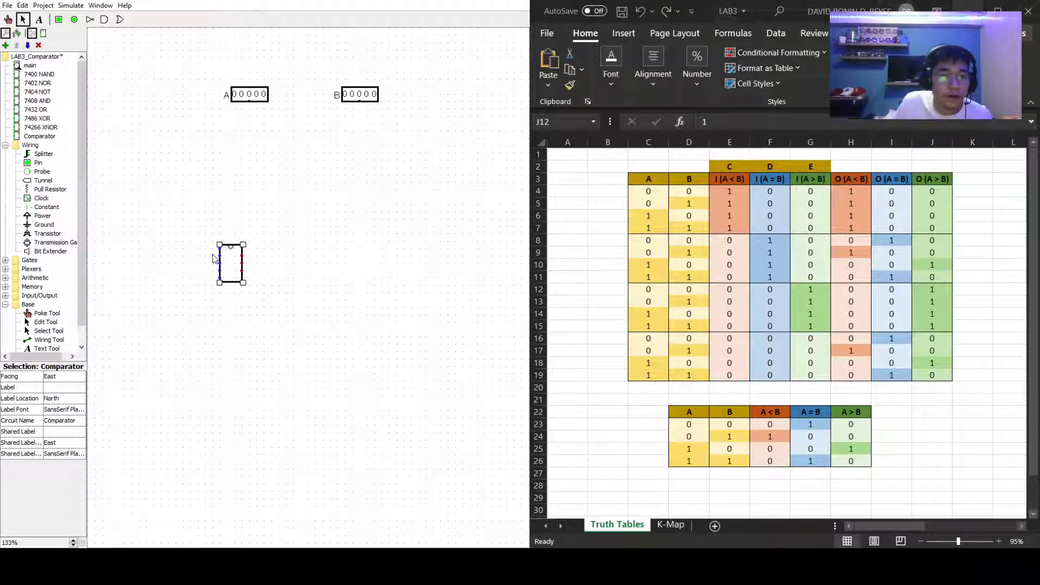
pyautogui.moveTo(228, 265); pyautogui.dragTo(258, 228)
pyautogui.click(349, 233)
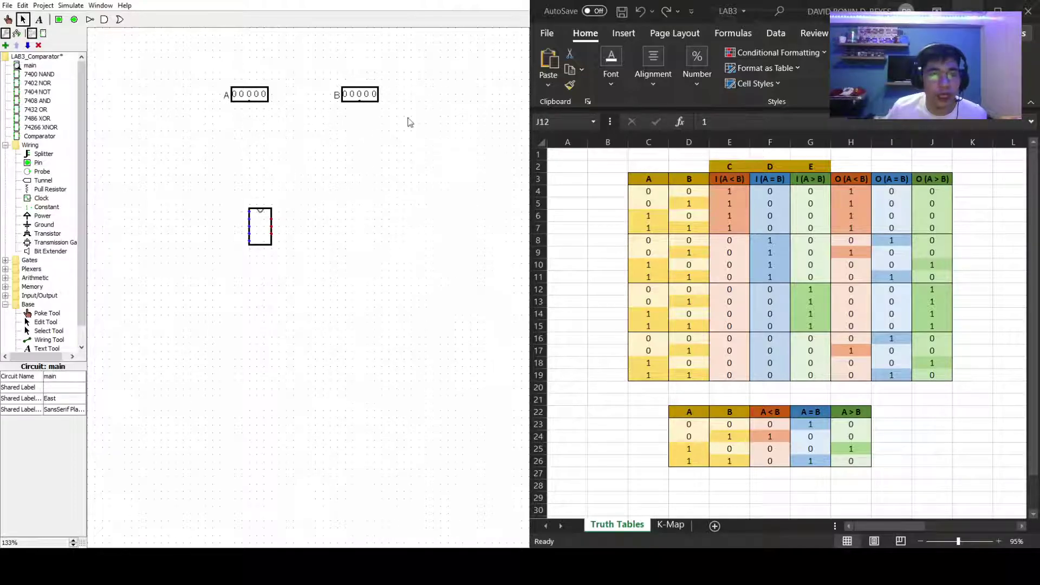
pyautogui.moveTo(263, 230); pyautogui.dragTo(256, 252)
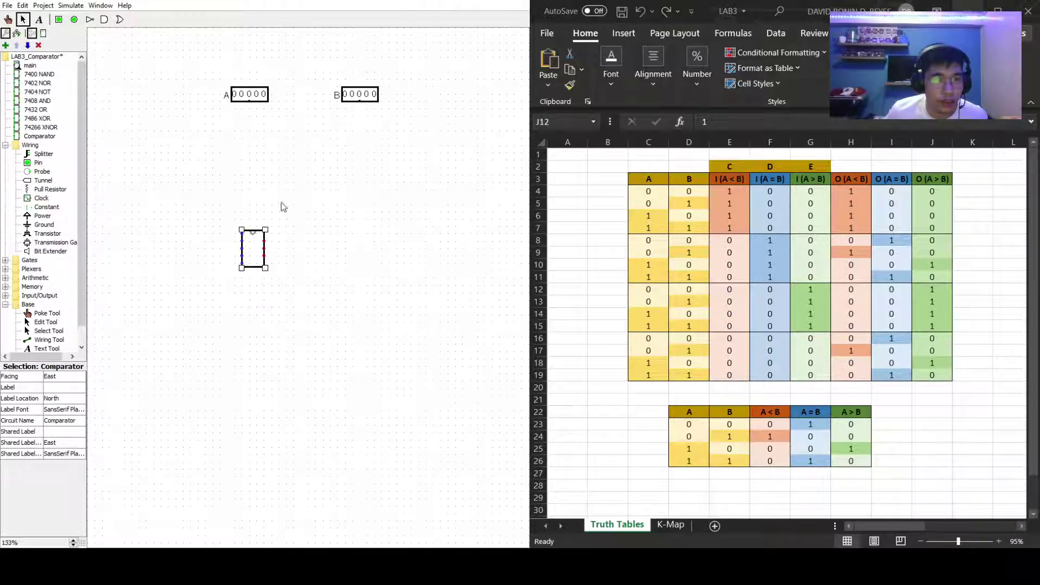
pyautogui.click(259, 143)
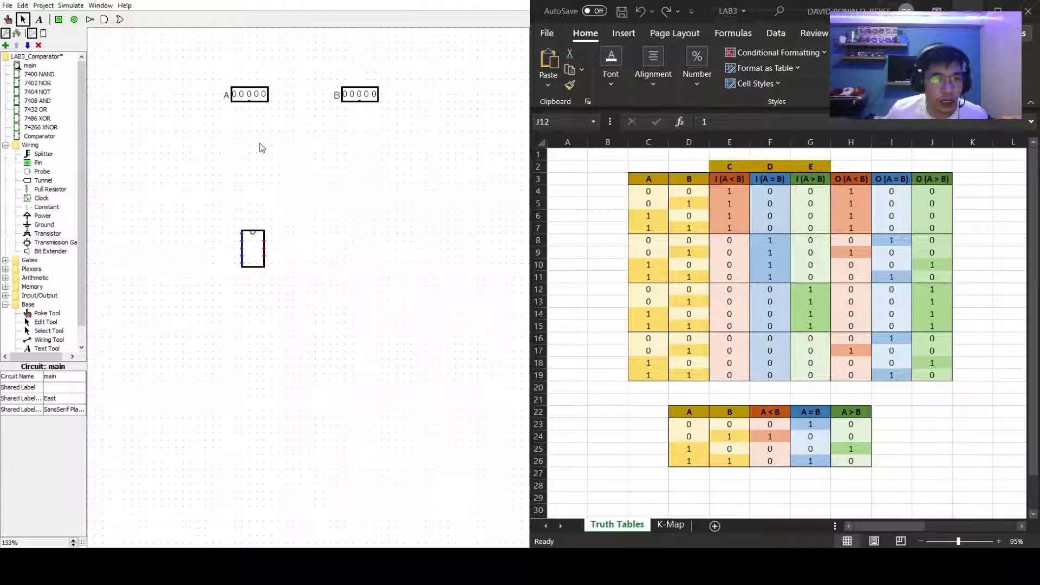
pyautogui.moveTo(252, 244); pyautogui.dragTo(192, 236)
# Add four more Comparator blocks in a row to the right of the first
pyautogui.click(38, 136)
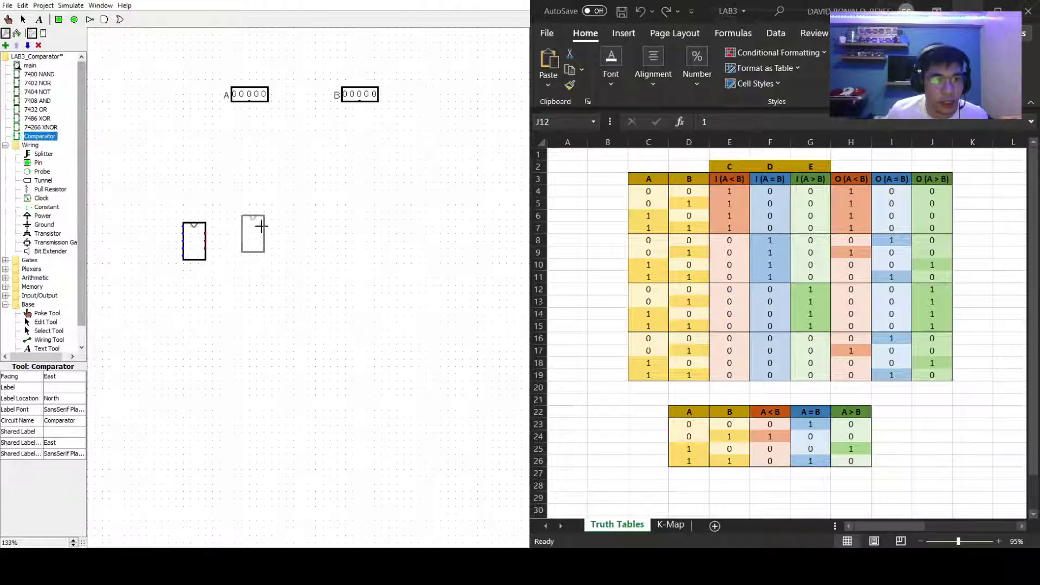
pyautogui.click(252, 233)
pyautogui.moveTo(248, 234); pyautogui.dragTo(255, 234)
pyautogui.click(39, 136)
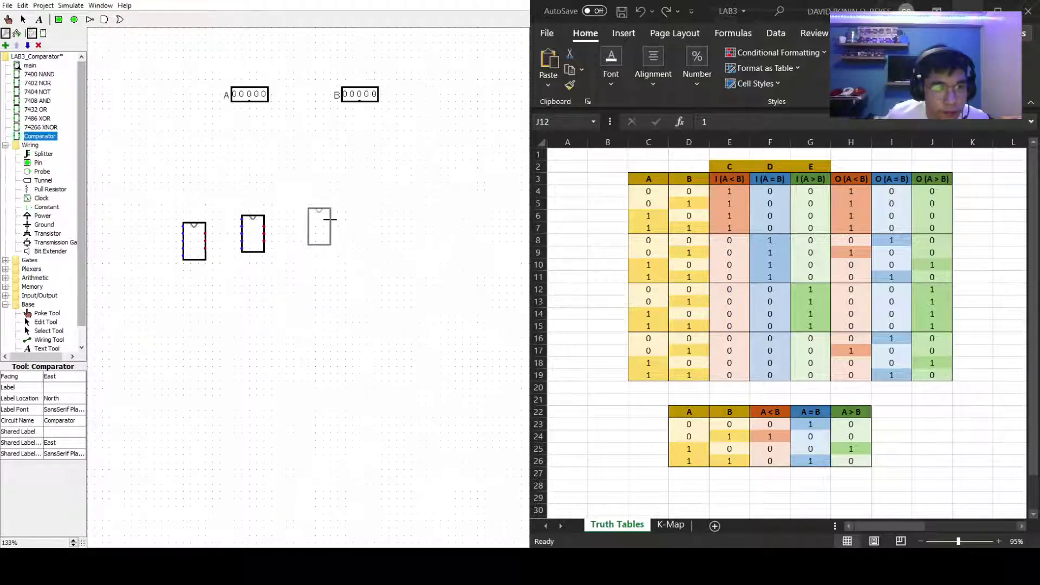
pyautogui.click(319, 221)
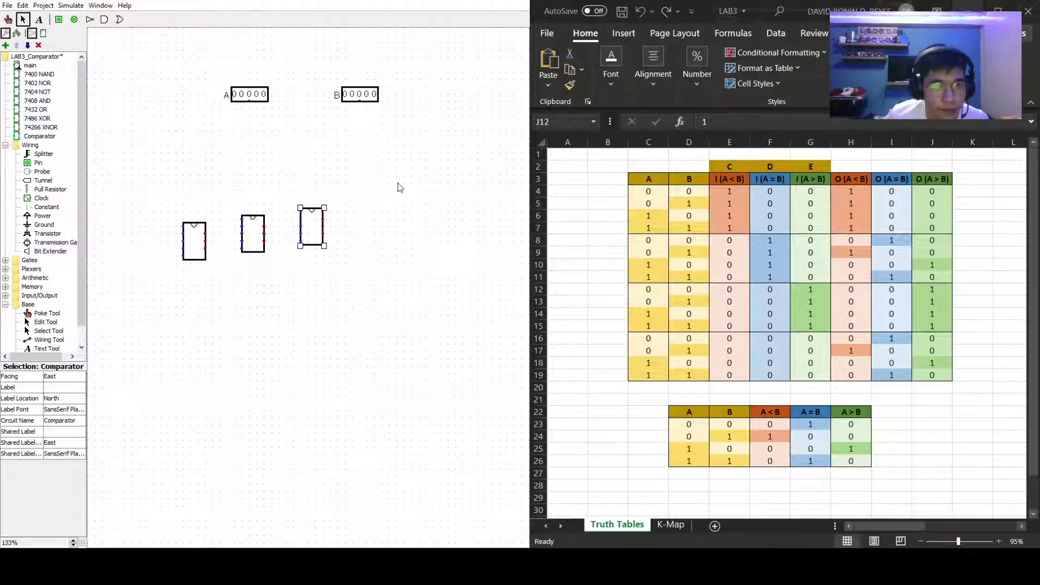
pyautogui.click(47, 139)
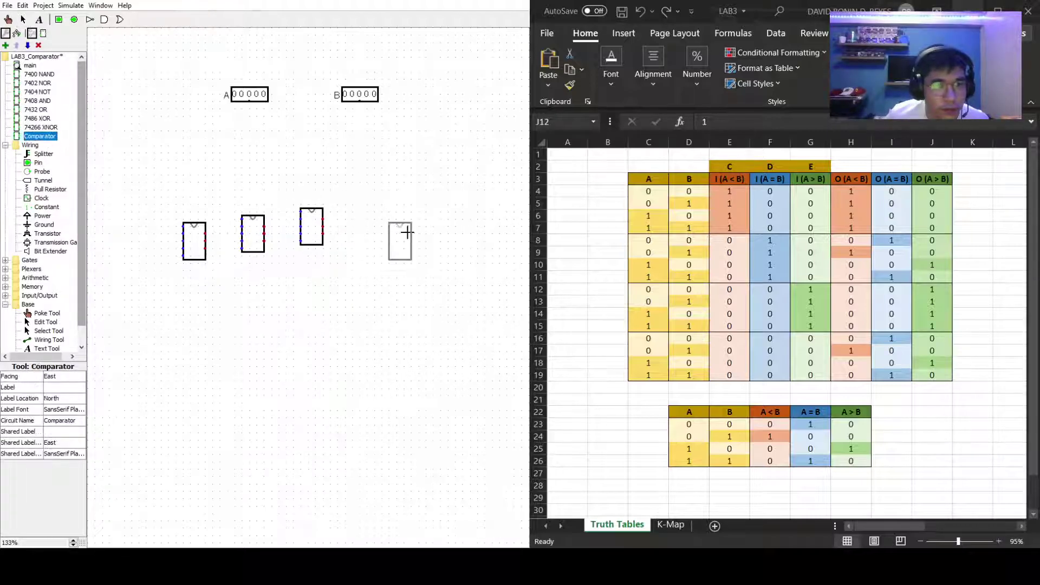
pyautogui.click(375, 212)
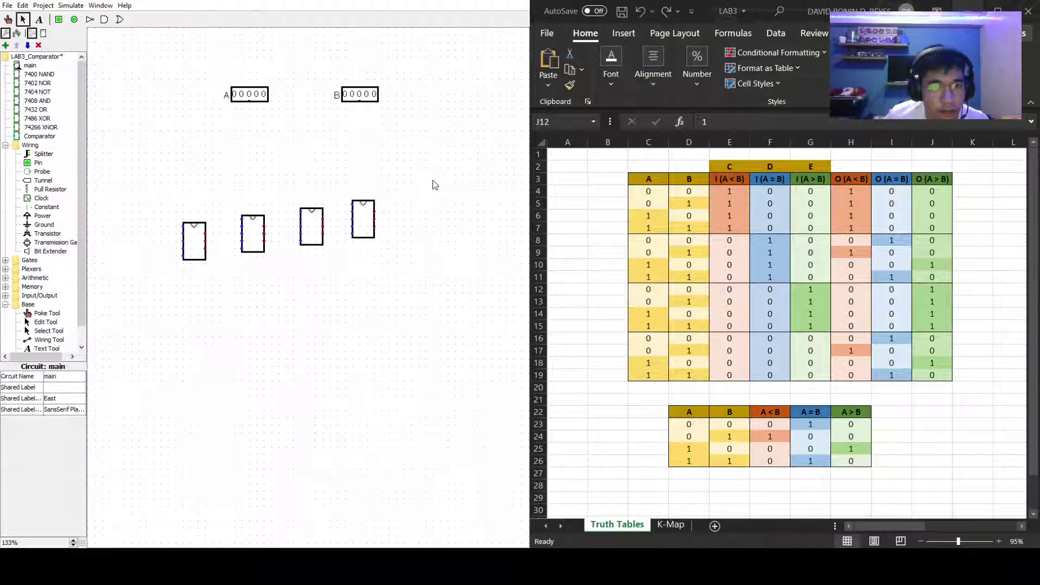
pyautogui.click(39, 136)
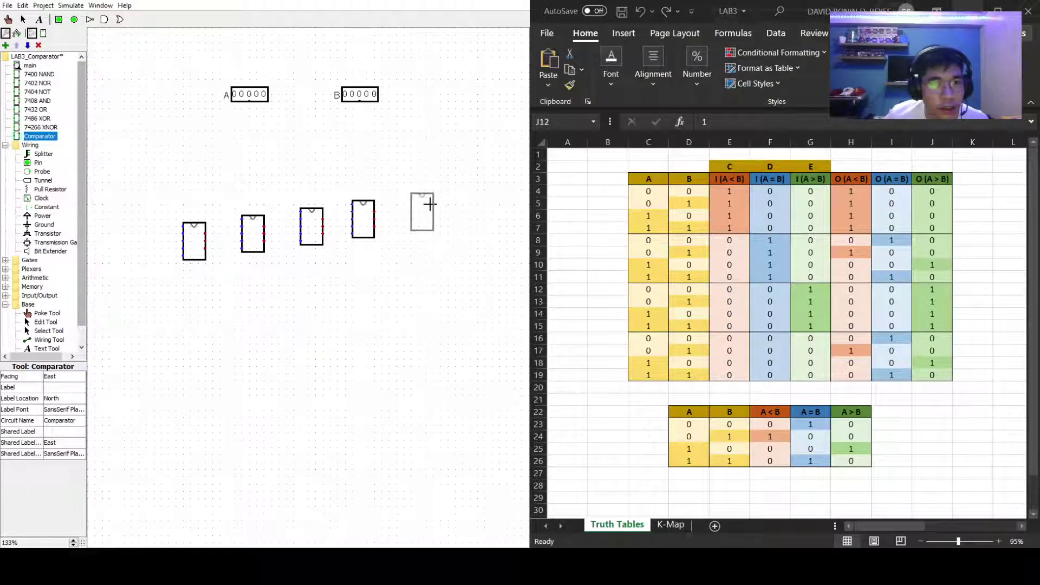
pyautogui.click(425, 204)
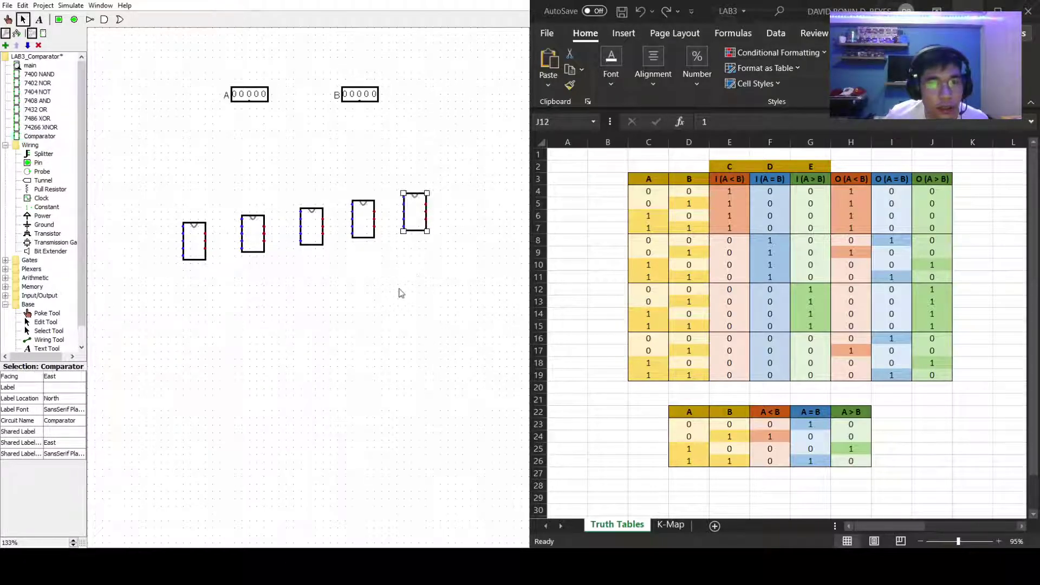
# Shift all five comparators left together and move pin A further left
pyautogui.moveTo(132, 175); pyautogui.dragTo(497, 281)
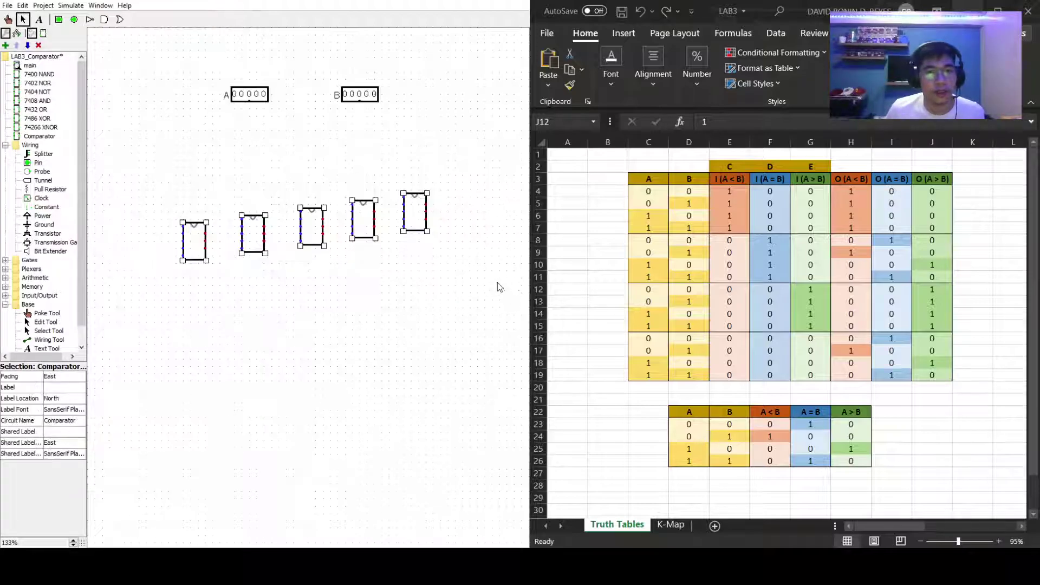
pyautogui.moveTo(410, 207)
pyautogui.mouseDown()
pyautogui.moveTo(379, 207)
pyautogui.moveTo(390, 226)
pyautogui.moveTo(402, 222)
pyautogui.mouseUp()
pyautogui.click(395, 164)
pyautogui.moveTo(236, 96); pyautogui.dragTo(215, 96)
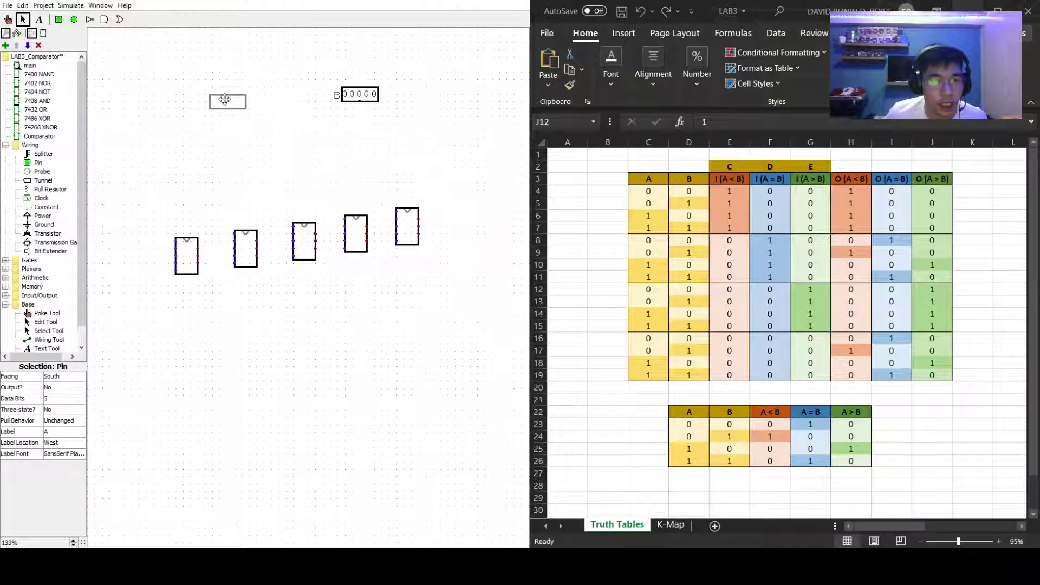
# Place a splitter under pin A with fan out 5, 5-bit input, facing south
pyautogui.click(291, 147)
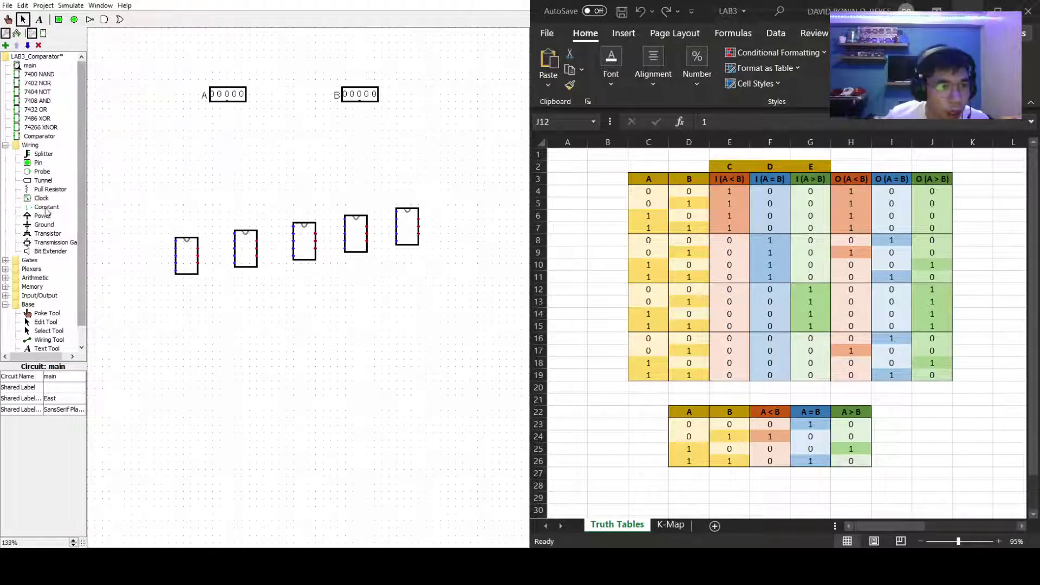
pyautogui.click(44, 153)
pyautogui.click(237, 152)
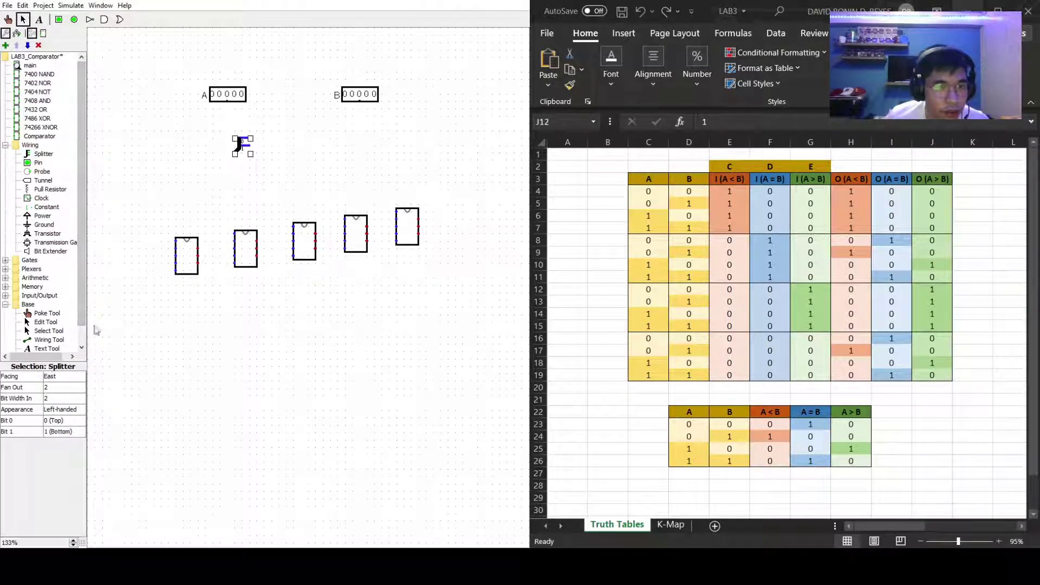
pyautogui.click(49, 387)
pyautogui.click(50, 424)
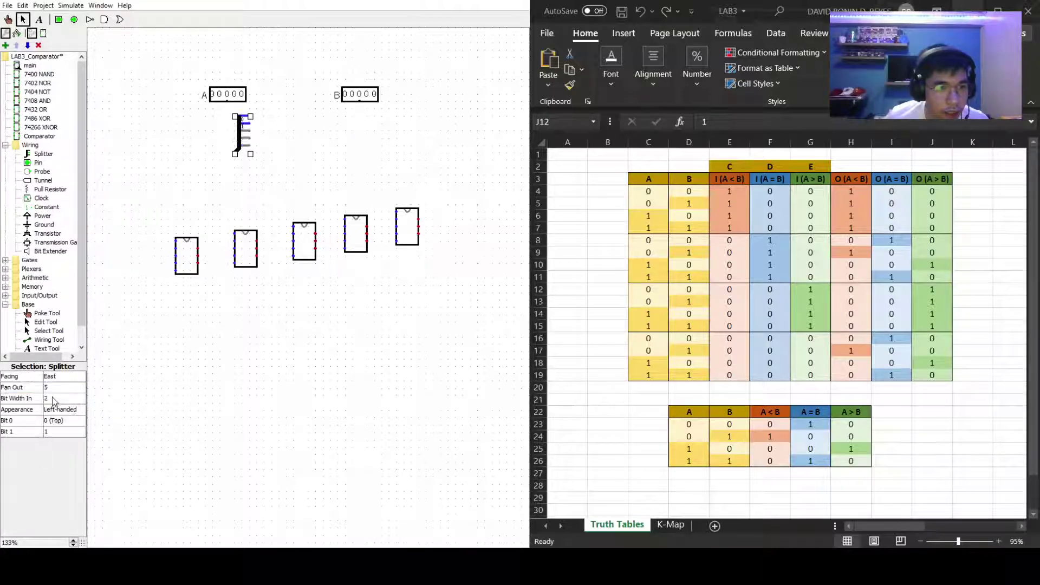
pyautogui.click(59, 399)
pyautogui.click(56, 440)
pyautogui.click(58, 377)
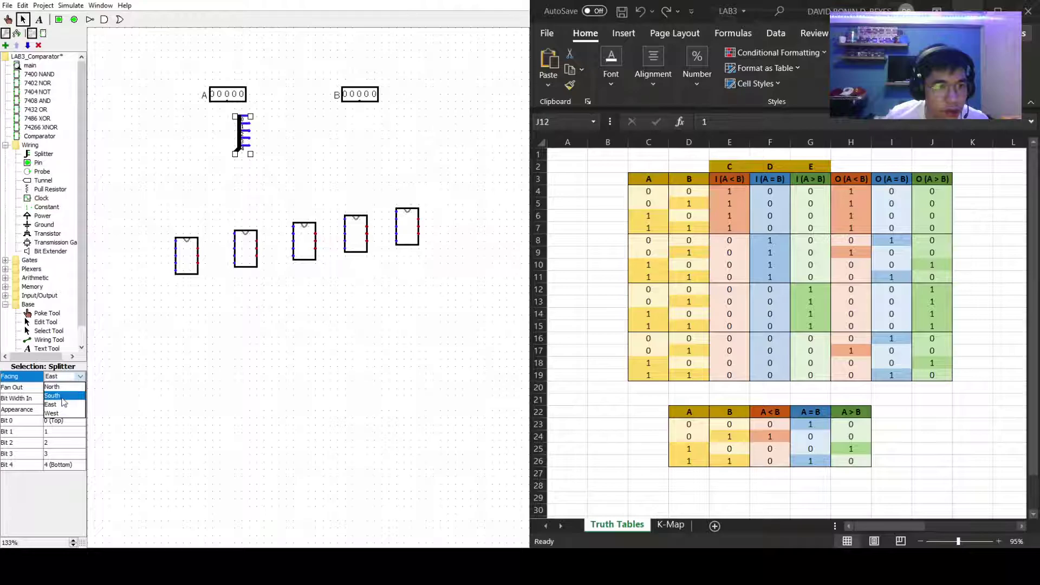
pyautogui.click(55, 395)
pyautogui.click(303, 157)
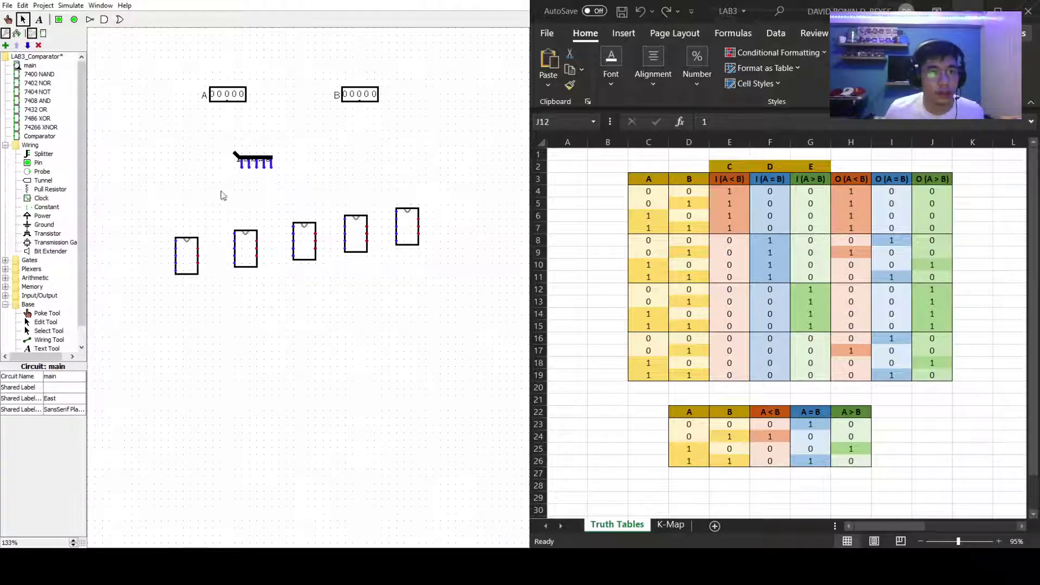
# Give the splitter a centered appearance, attach it below pin A, and duplicate it for B
pyautogui.click(75, 378)
pyautogui.click(258, 167)
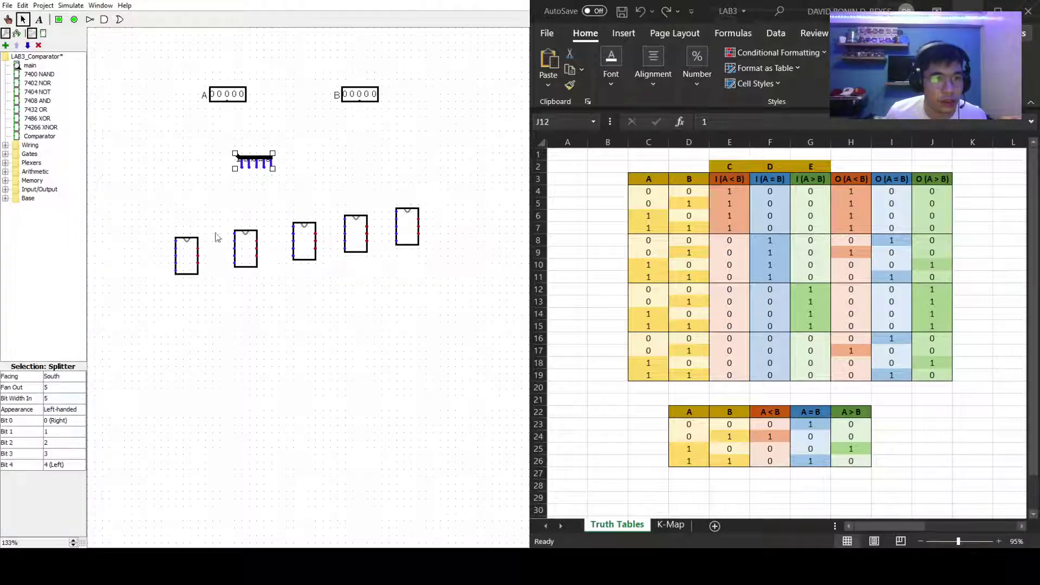
pyautogui.click(64, 376)
pyautogui.click(60, 395)
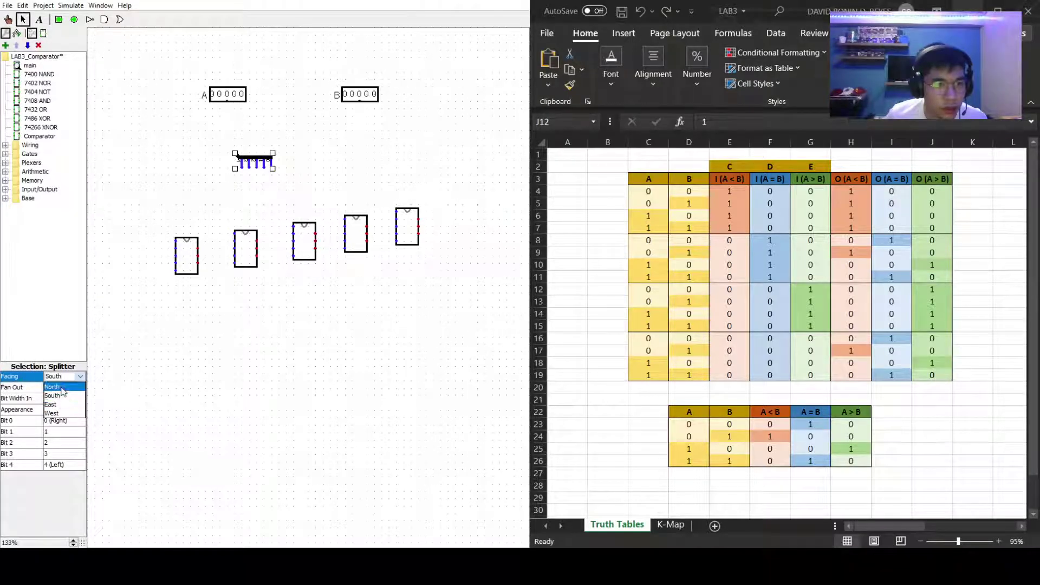
pyautogui.click(80, 410)
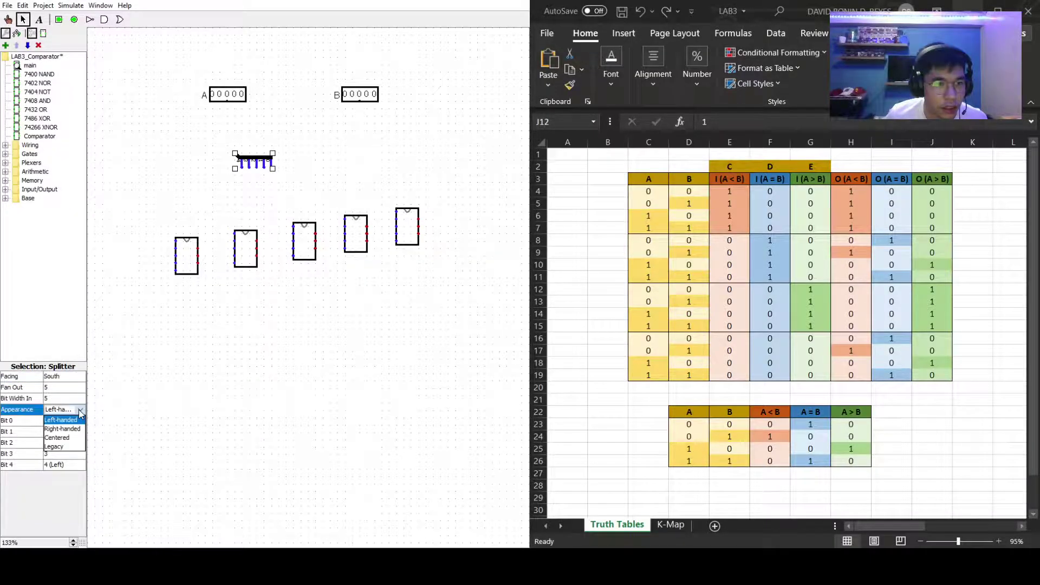
pyautogui.click(56, 437)
pyautogui.click(306, 164)
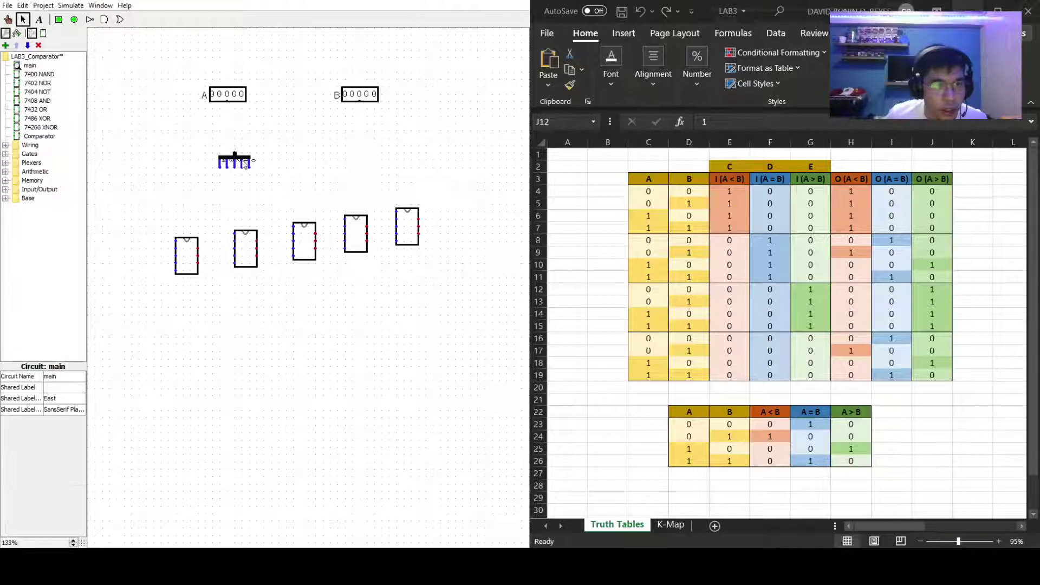
pyautogui.moveTo(241, 161); pyautogui.dragTo(226, 115)
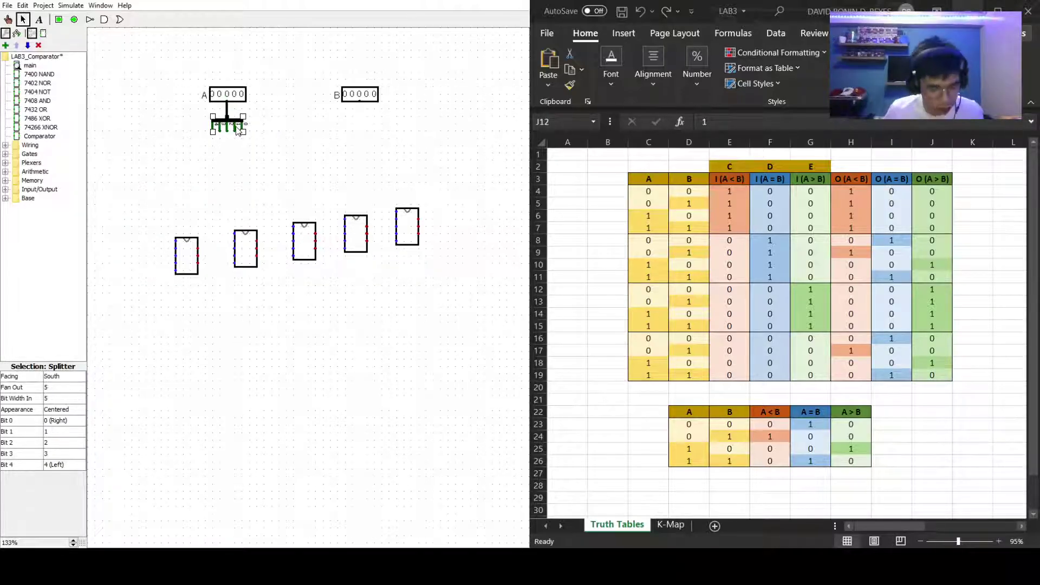
pyautogui.moveTo(241, 132); pyautogui.dragTo(369, 124)
# Drop the splitter copy under pin B and place two output pins right of the fifth comparator
pyautogui.click(311, 165)
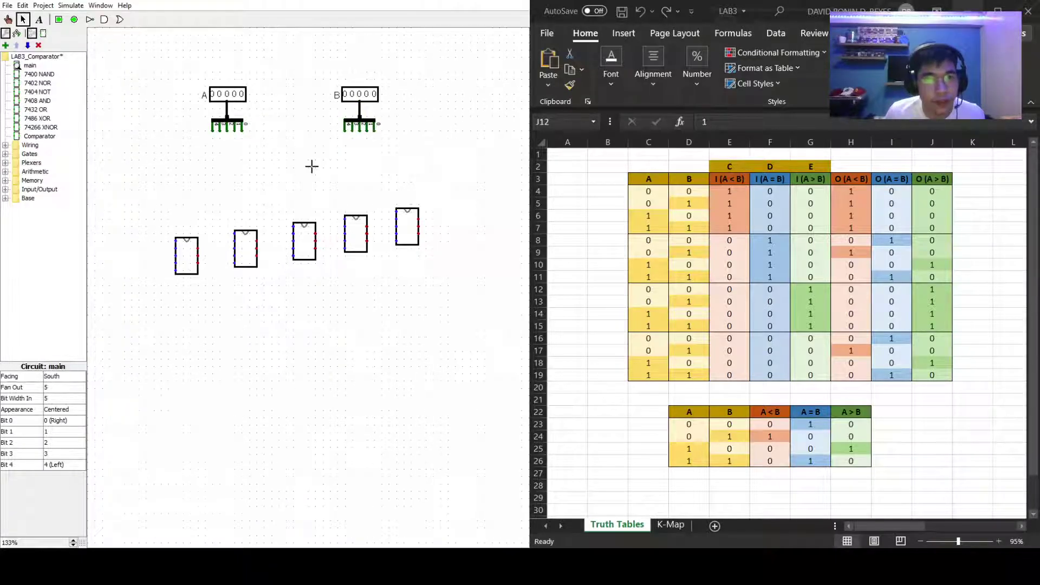
pyautogui.click(76, 23)
pyautogui.click(469, 218)
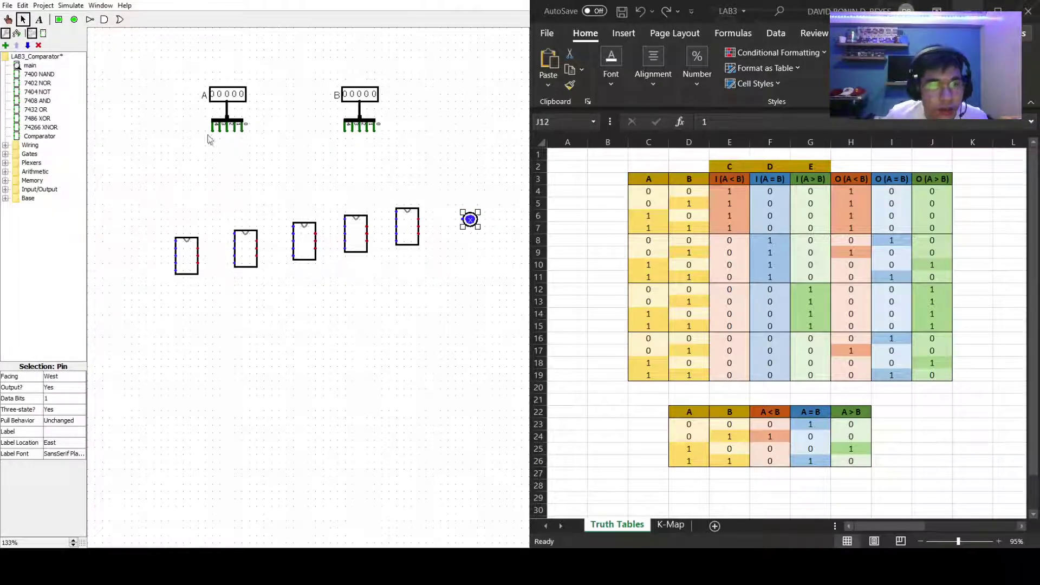
pyautogui.moveTo(470, 224); pyautogui.dragTo(470, 231)
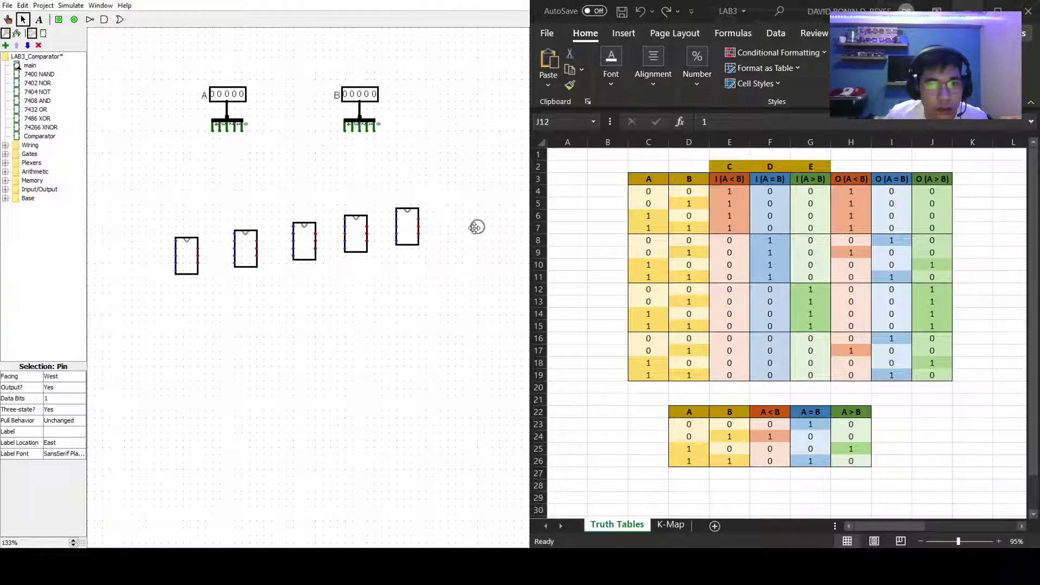
pyautogui.click(75, 21)
pyautogui.click(470, 198)
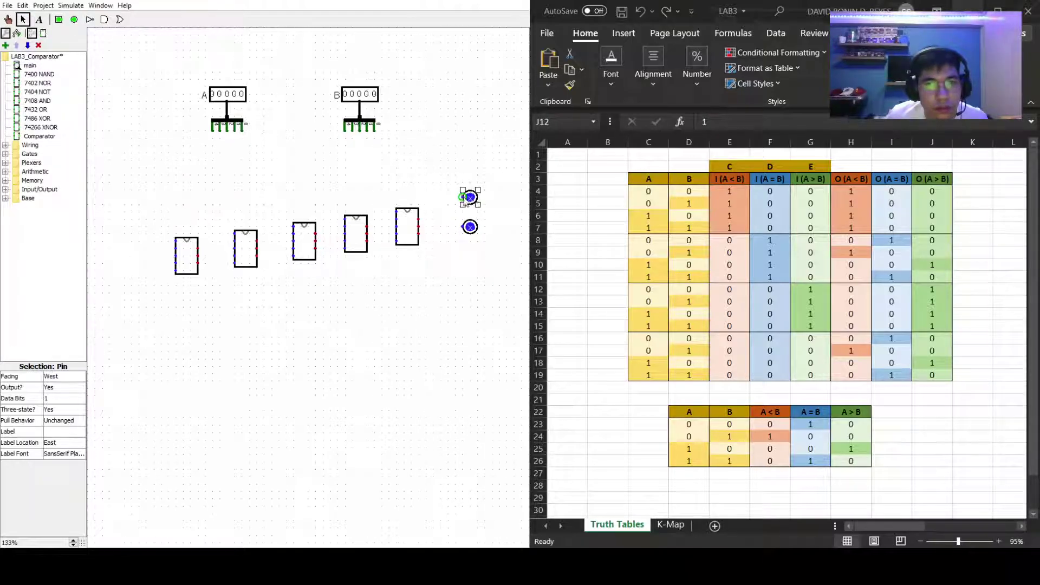
pyautogui.click(75, 21)
# Add a third output pin and wire the last comparator's outputs to the pins
pyautogui.click(470, 263)
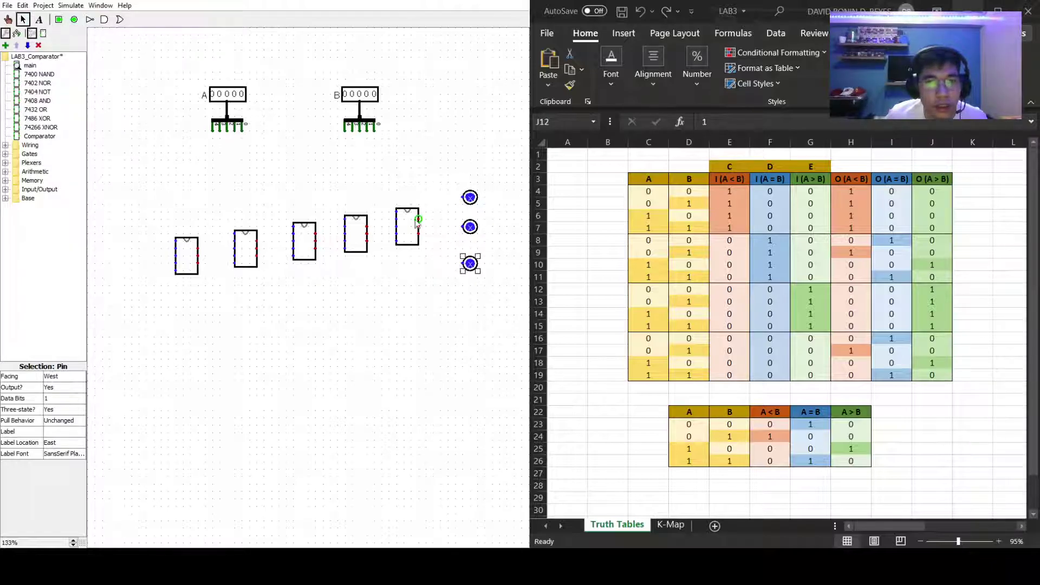
pyautogui.moveTo(418, 226)
pyautogui.mouseDown()
pyautogui.moveTo(469, 227)
pyautogui.moveTo(442, 220)
pyautogui.moveTo(455, 220)
pyautogui.moveTo(447, 199)
pyautogui.moveTo(469, 197)
pyautogui.mouseUp()
pyautogui.moveTo(420, 235); pyautogui.dragTo(470, 264)
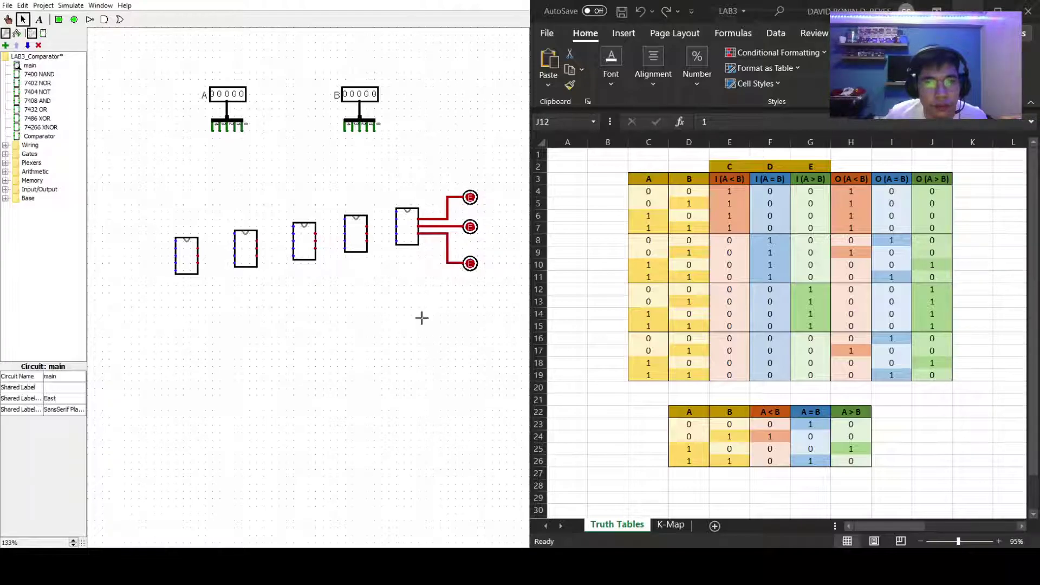
# Label the top output pin A < B and the middle one A = B
pyautogui.click(469, 196)
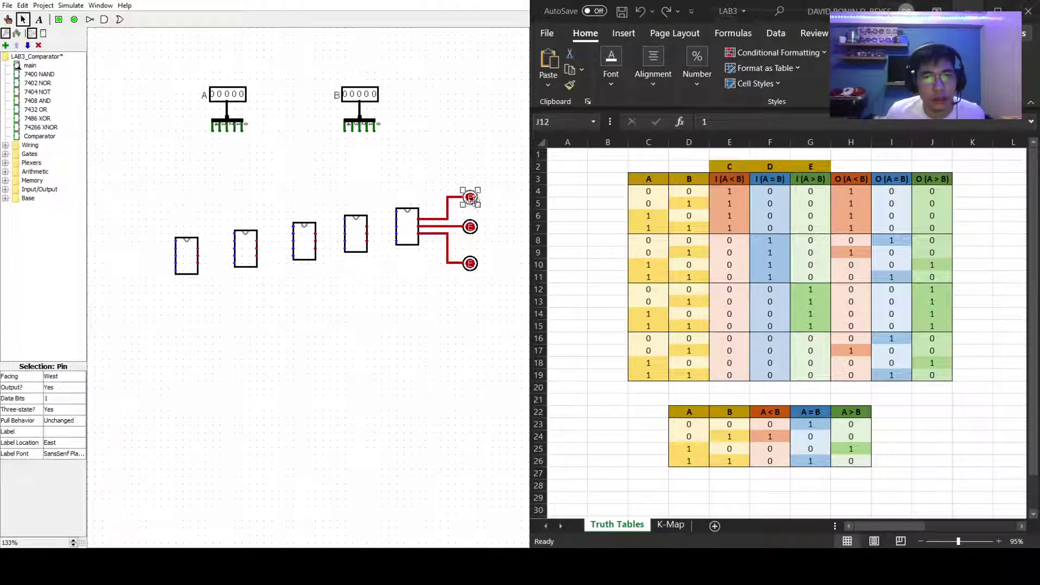
pyautogui.click(310, 325)
pyautogui.click(474, 199)
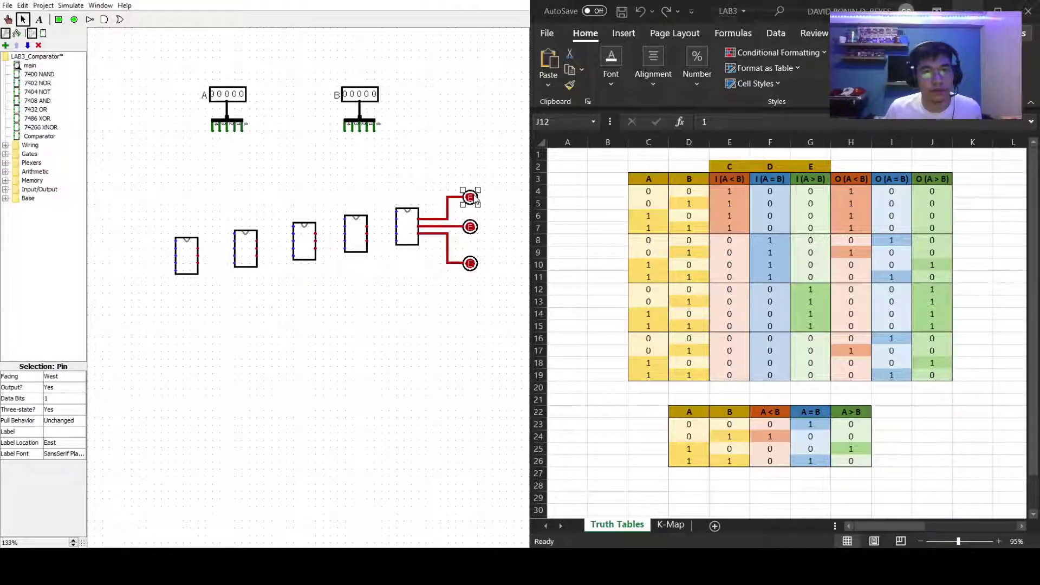
pyautogui.click(55, 434)
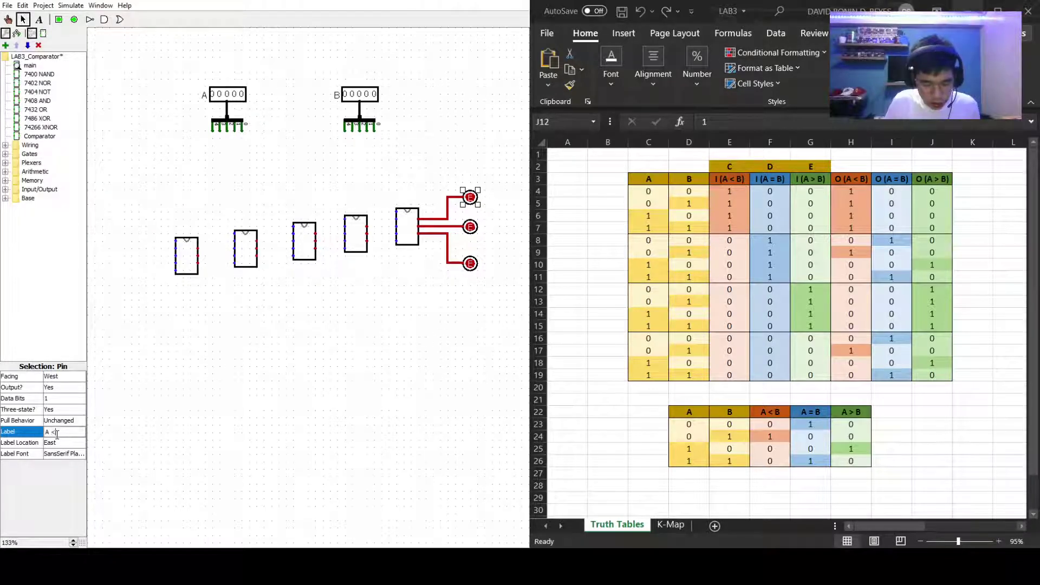
pyautogui.press('Return')
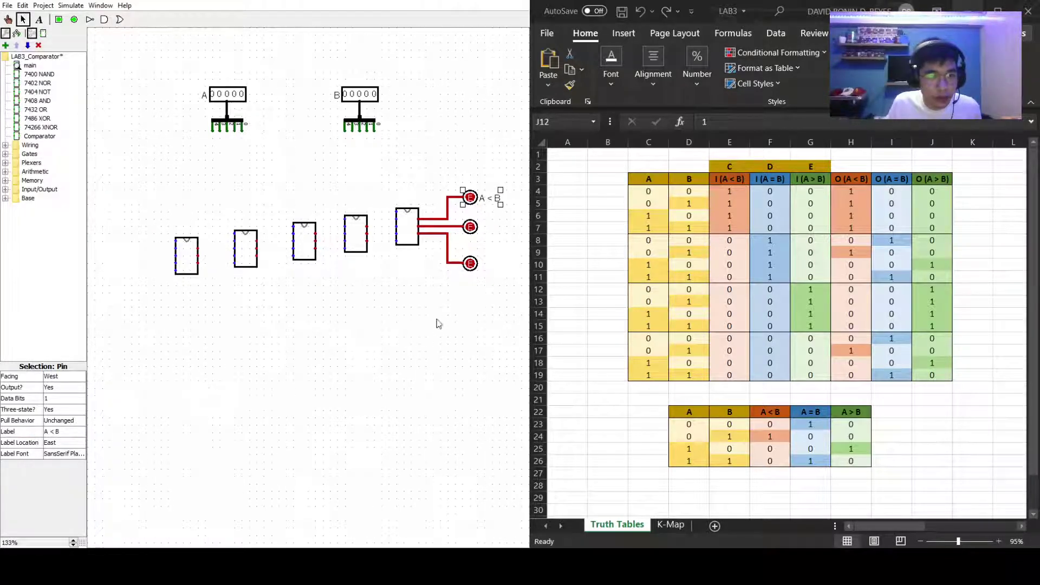
pyautogui.click(476, 364)
pyautogui.click(470, 227)
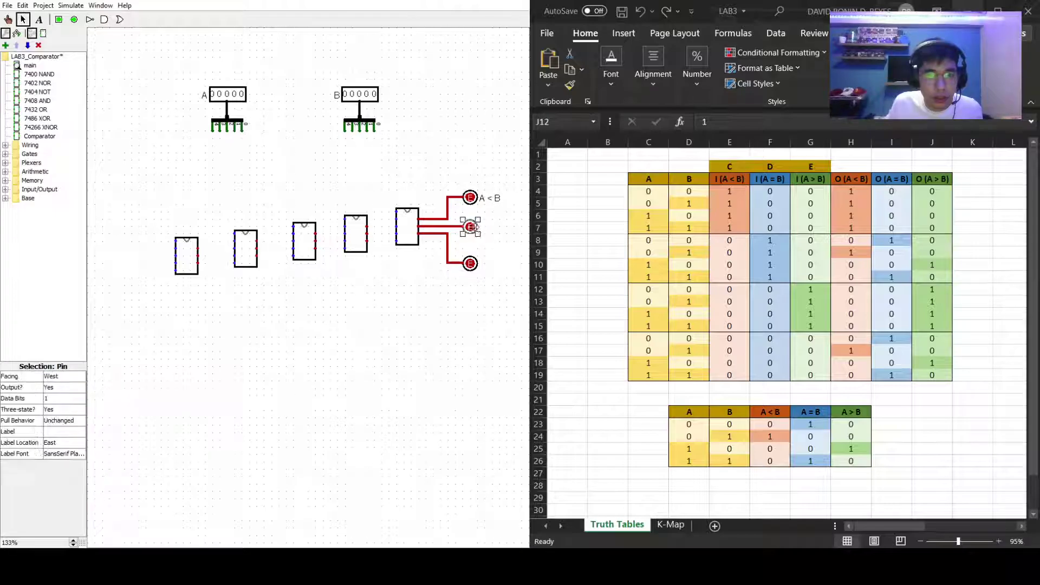
pyautogui.click(49, 432)
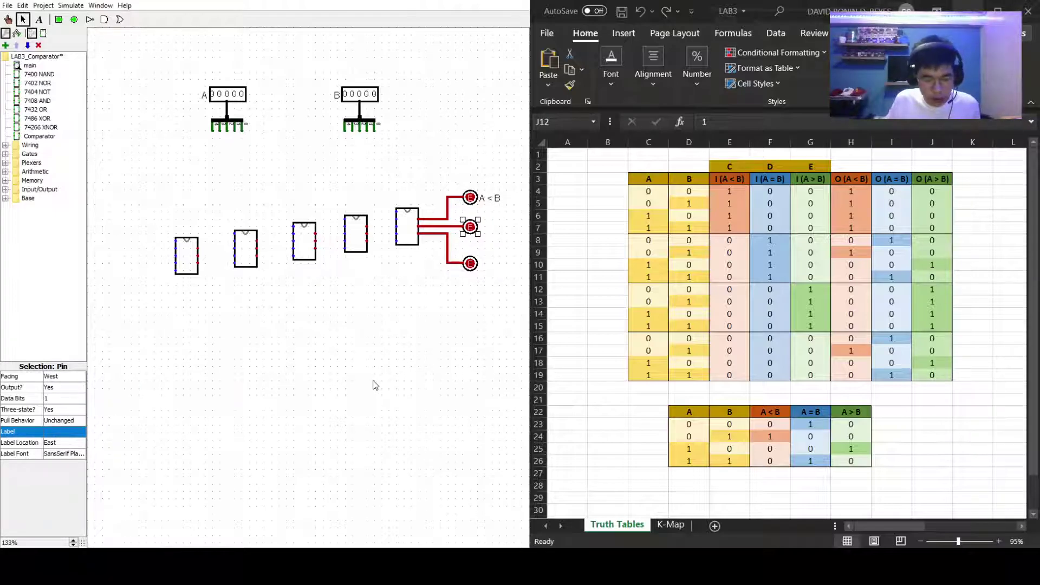
pyautogui.click(56, 432)
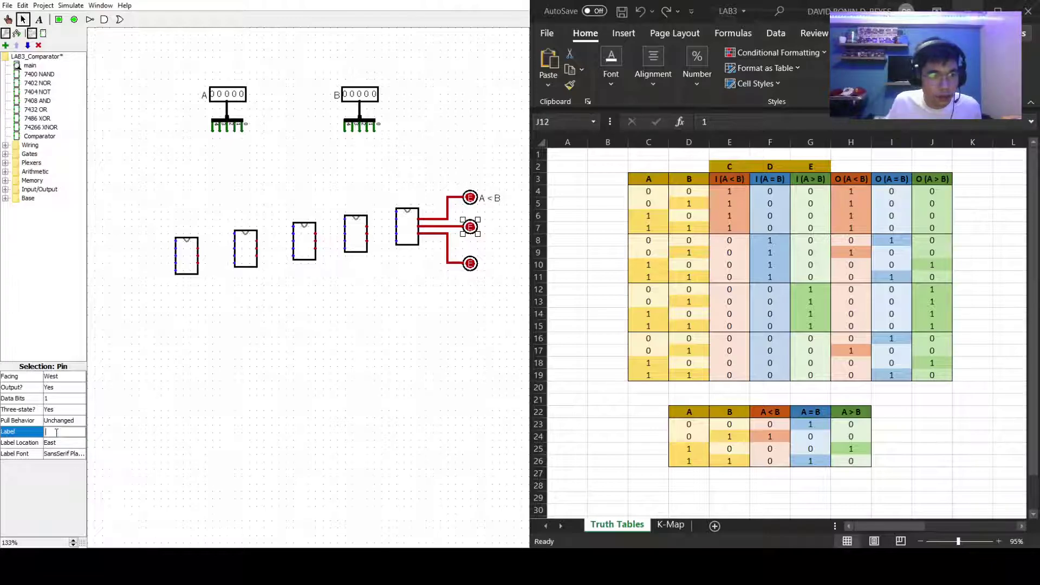
pyautogui.write('A =')
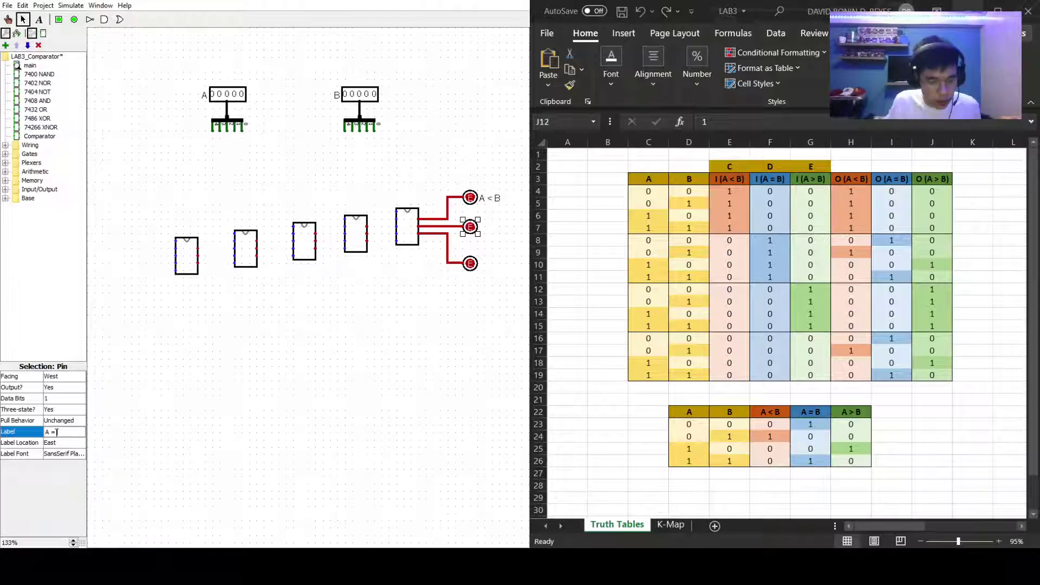
pyautogui.write(' B')
pyautogui.press('Return')
pyautogui.click(481, 303)
# Label the bottom output pin A > B
pyautogui.click(476, 265)
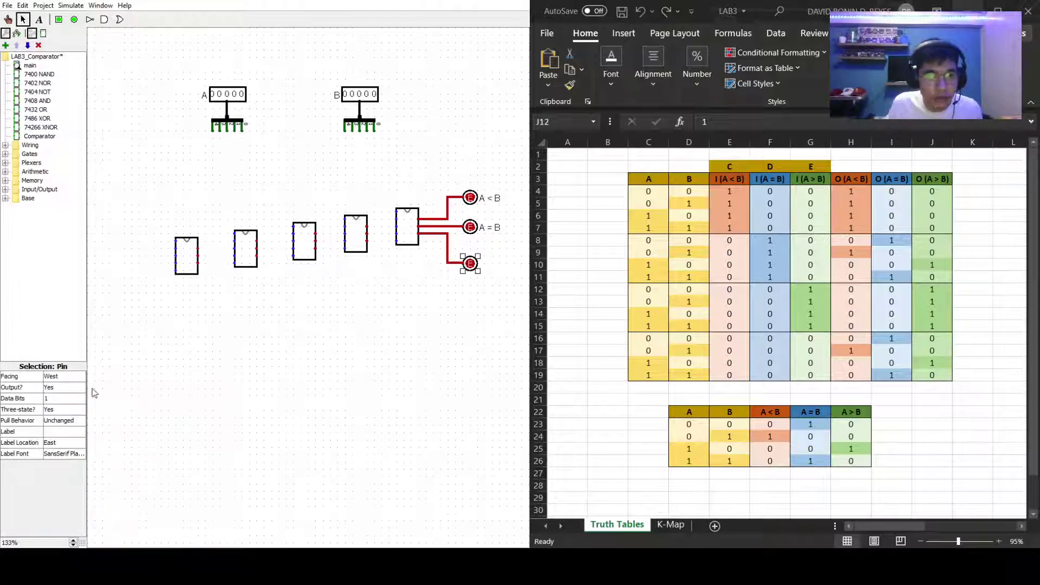
pyautogui.click(51, 432)
pyautogui.write('A')
pyautogui.press('Return')
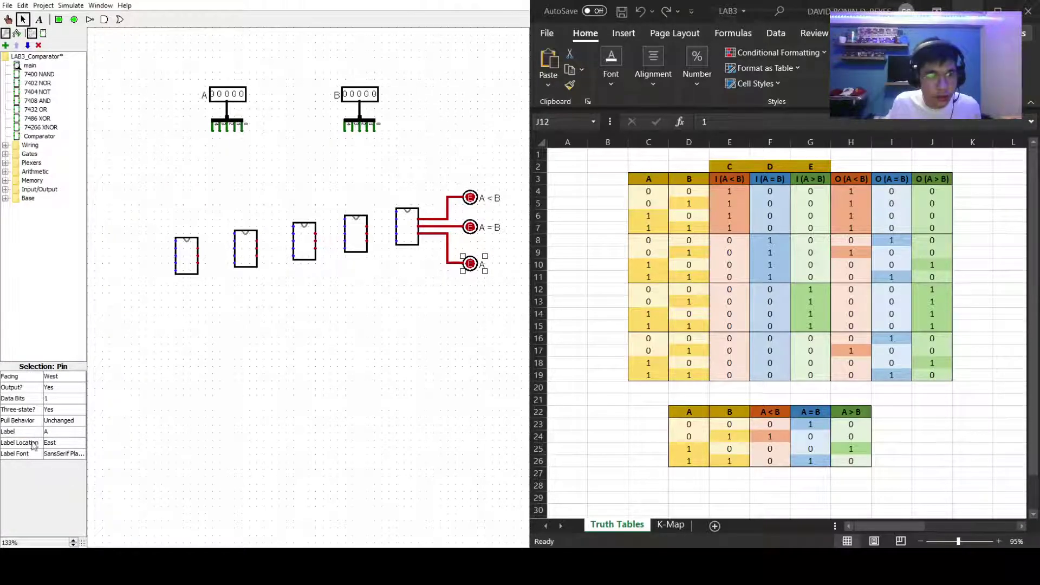
pyautogui.click(49, 432)
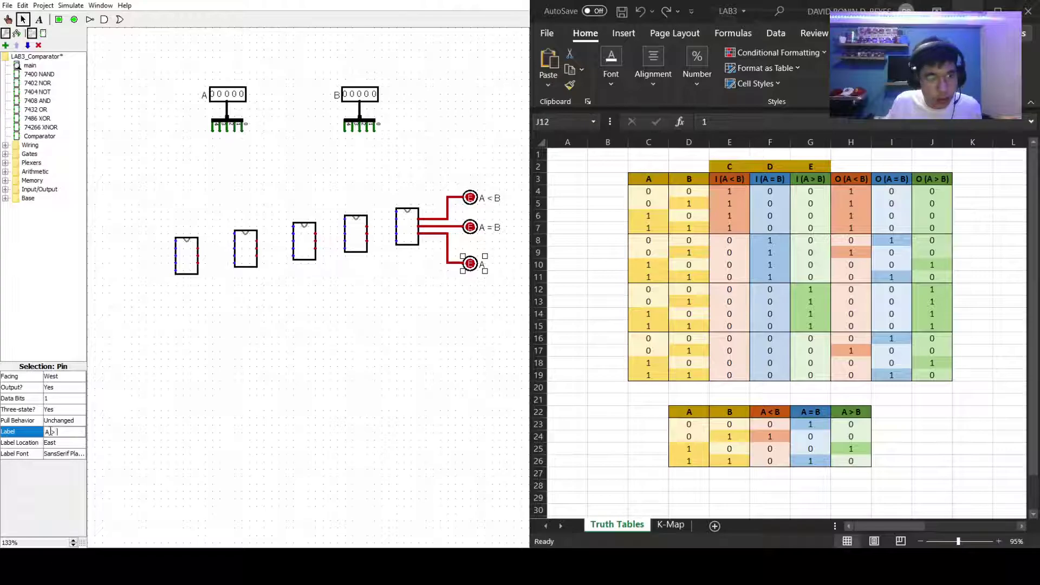
pyautogui.press('Return')
pyautogui.click(490, 395)
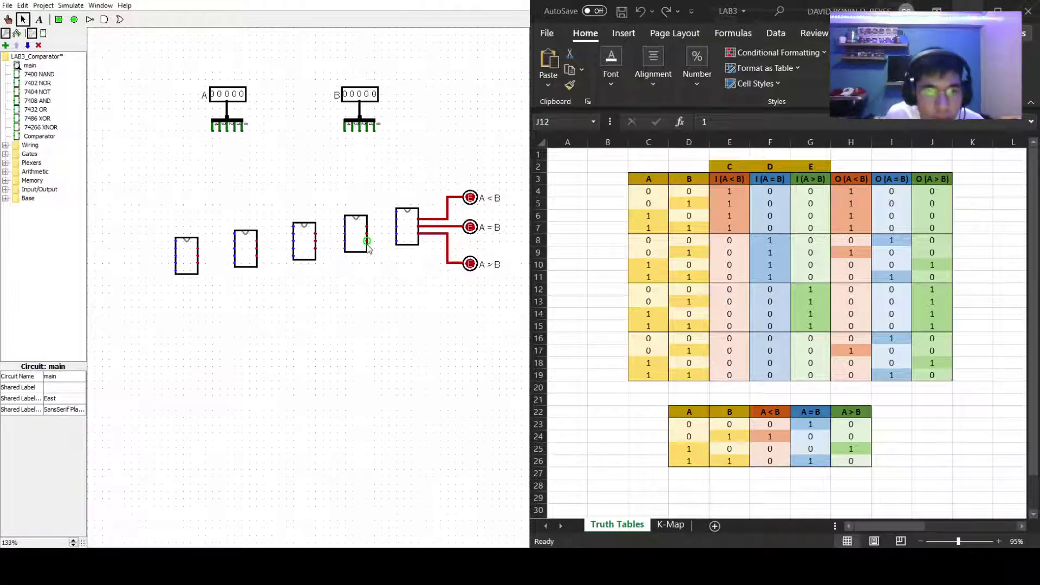
# Wire each comparator's outputs into the next block's cascade inputs, from fourth-to-fifth back to first-to-second
pyautogui.moveTo(367, 240)
pyautogui.mouseDown()
pyautogui.moveTo(396, 240)
pyautogui.moveTo(395, 226)
pyautogui.mouseUp()
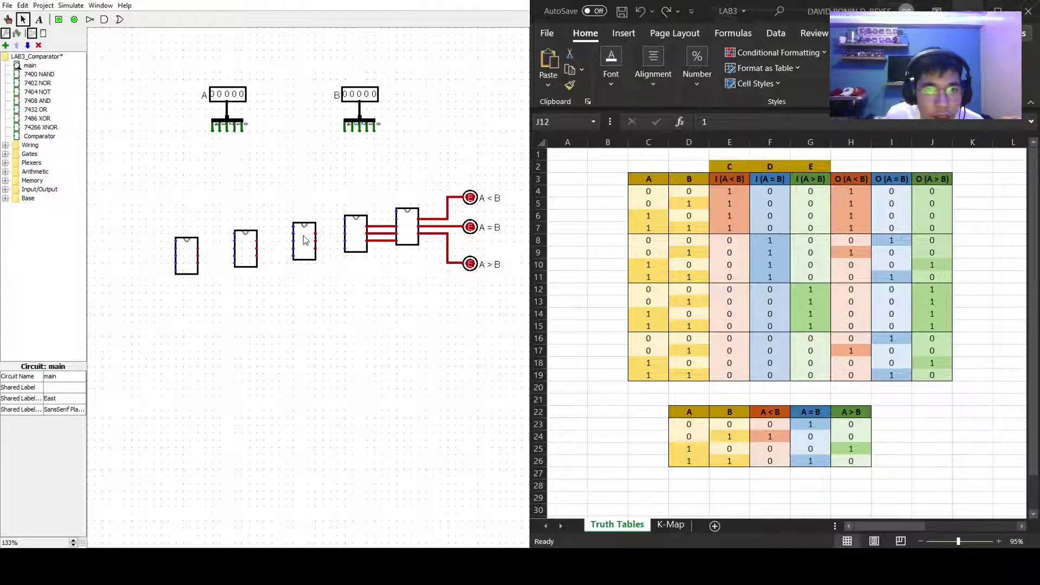
pyautogui.moveTo(315, 248); pyautogui.dragTo(343, 248)
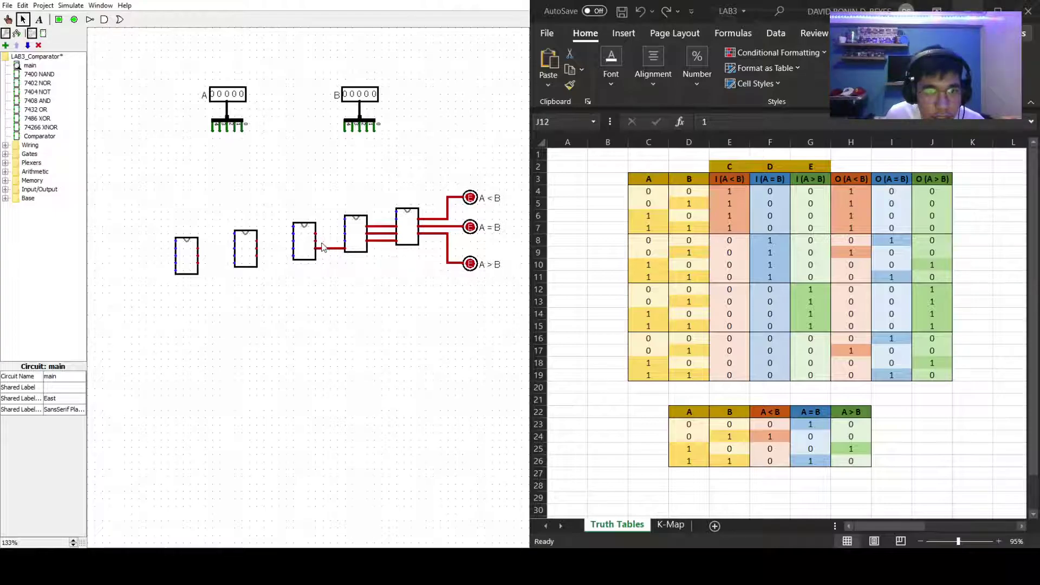
pyautogui.moveTo(315, 240); pyautogui.dragTo(345, 234)
pyautogui.moveTo(257, 255); pyautogui.dragTo(293, 240)
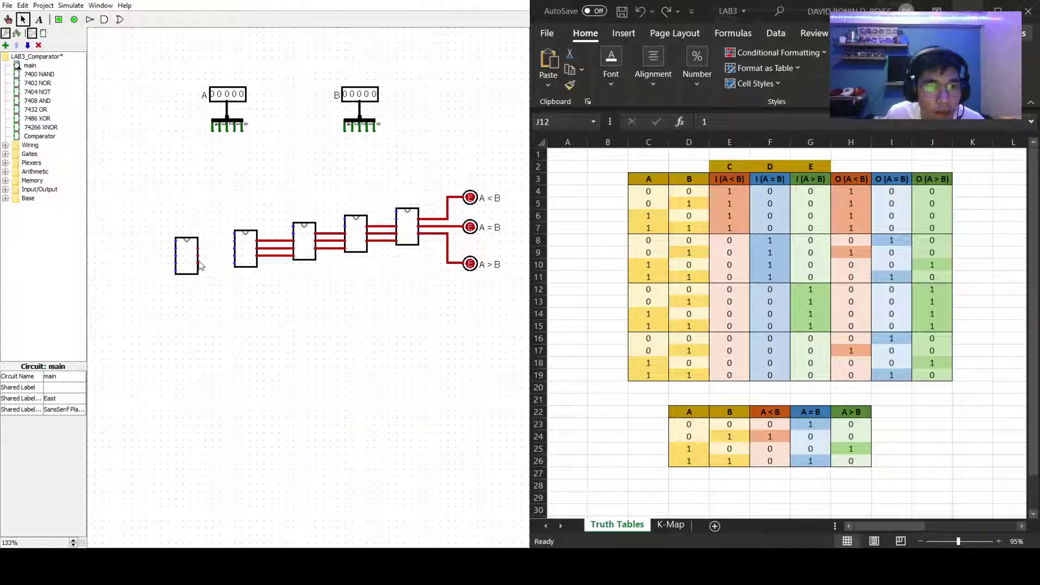
pyautogui.moveTo(199, 263); pyautogui.dragTo(235, 248)
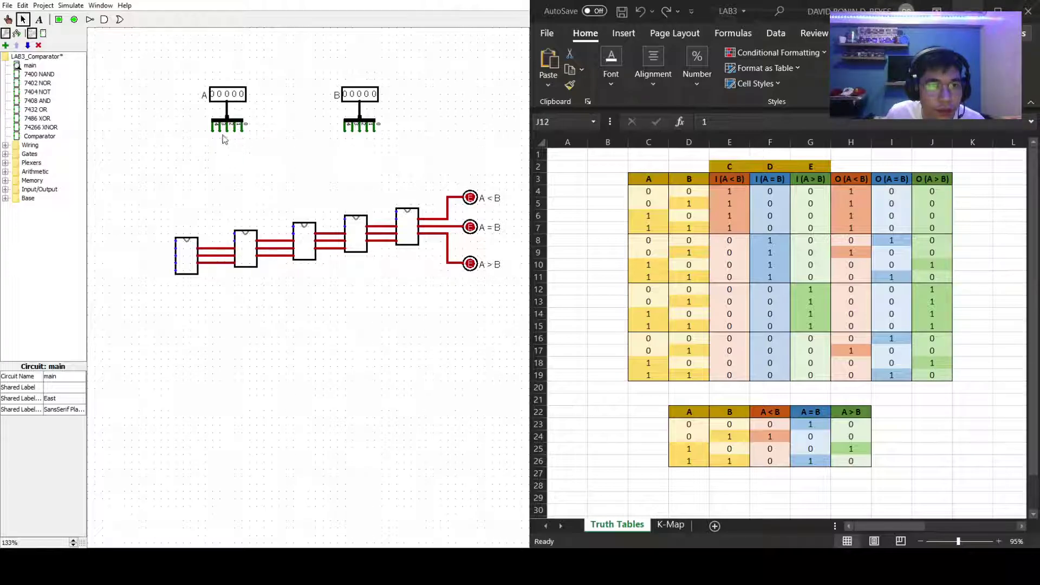
# Route each bit of splitter A to the A input of its matching comparator
pyautogui.moveTo(212, 130); pyautogui.dragTo(176, 240)
pyautogui.moveTo(219, 135); pyautogui.dragTo(235, 234)
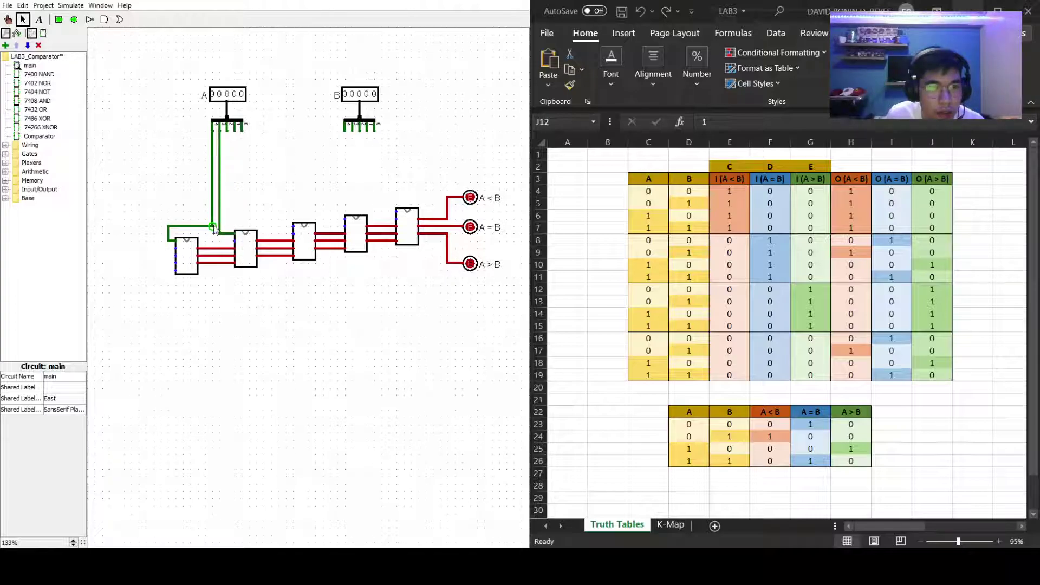
pyautogui.moveTo(226, 125); pyautogui.dragTo(286, 212)
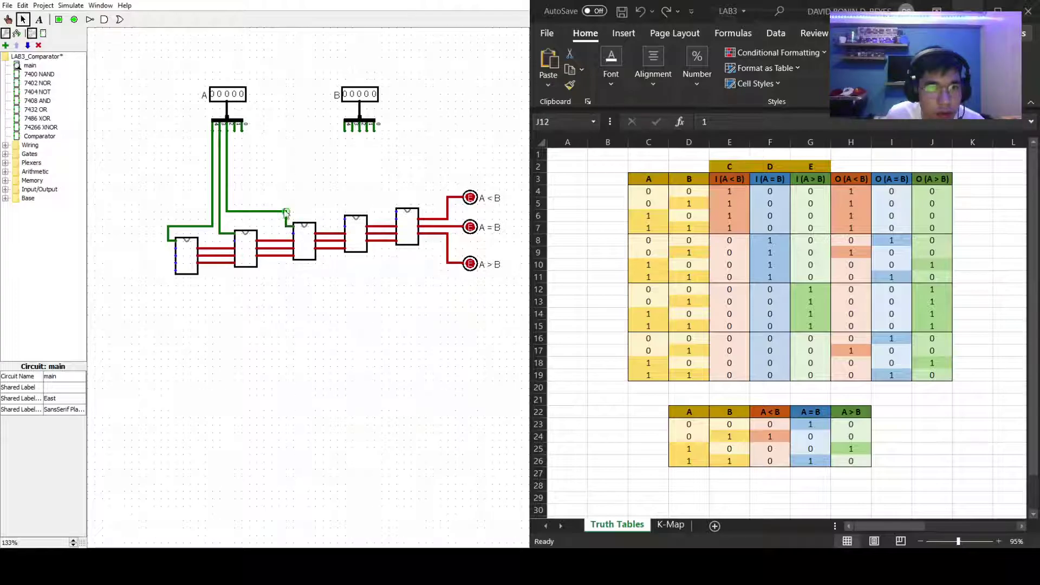
pyautogui.moveTo(235, 133); pyautogui.dragTo(345, 220)
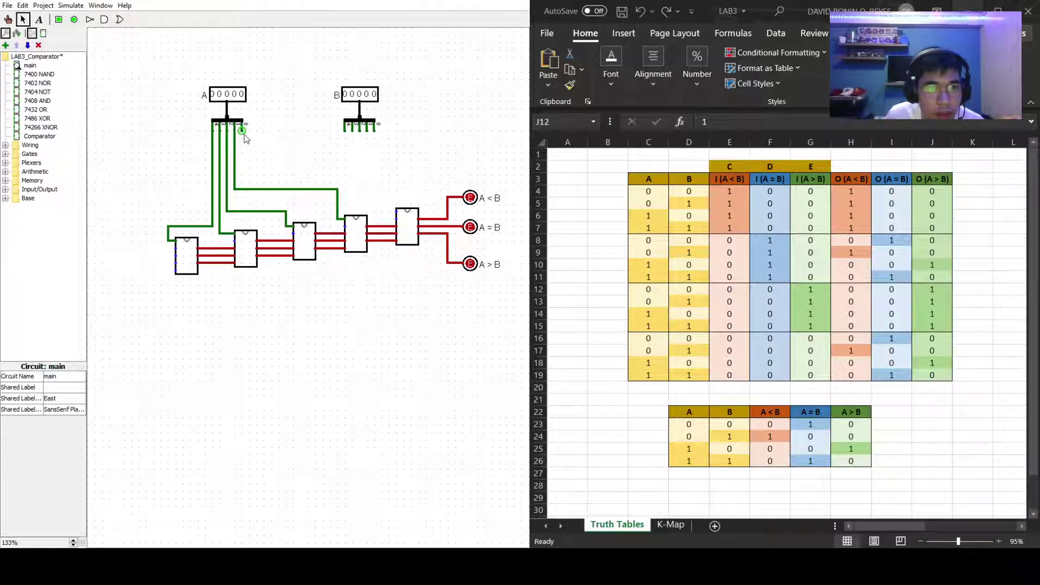
pyautogui.moveTo(241, 124); pyautogui.dragTo(388, 171)
pyautogui.moveTo(388, 167); pyautogui.dragTo(395, 215)
# Route each bit of splitter B to the B input of its matching comparator
pyautogui.moveTo(374, 126); pyautogui.dragTo(395, 219)
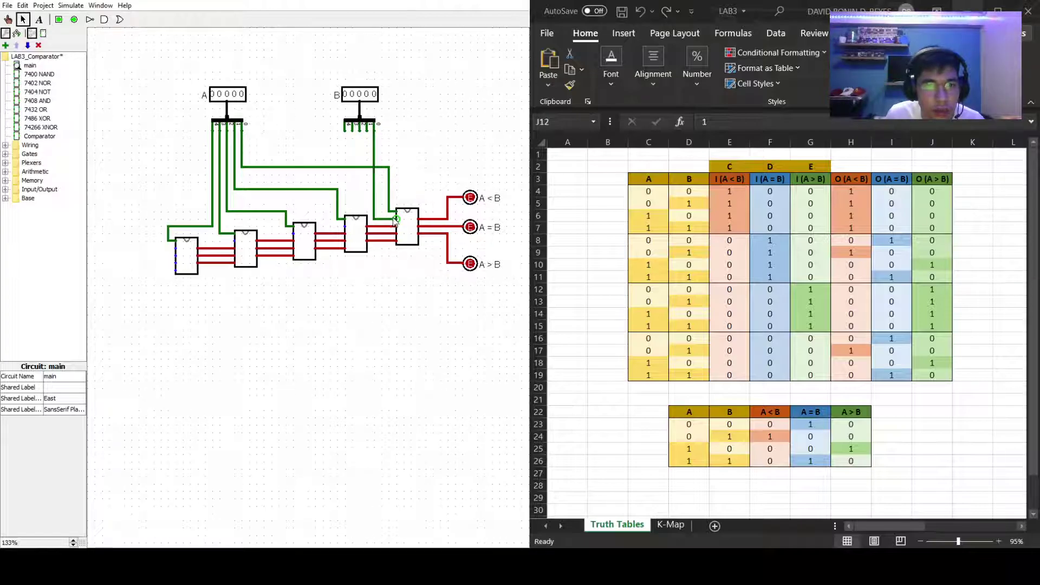
pyautogui.moveTo(367, 126); pyautogui.dragTo(331, 207)
pyautogui.moveTo(331, 205); pyautogui.dragTo(345, 226)
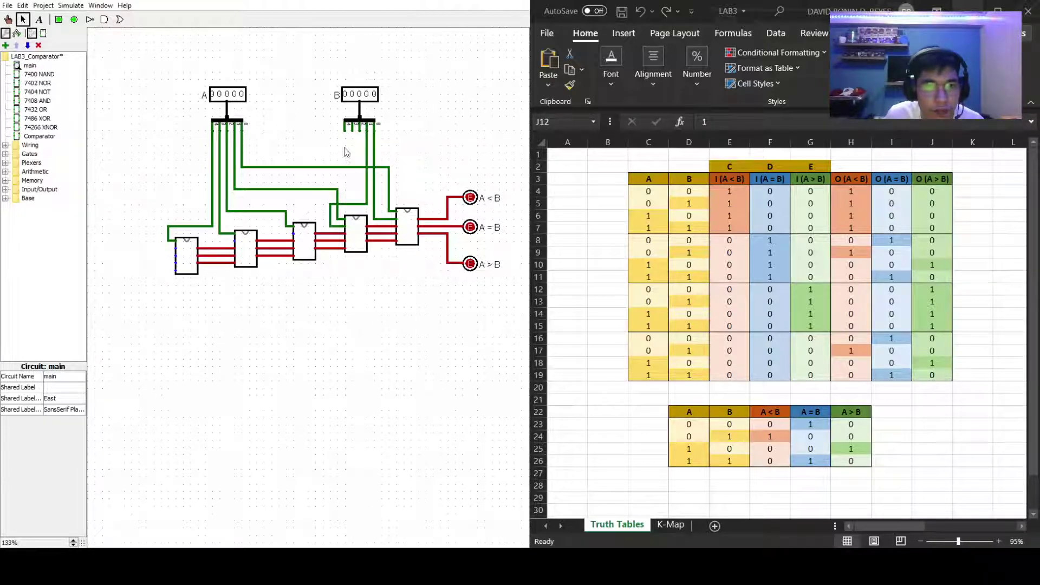
pyautogui.moveTo(359, 125); pyautogui.dragTo(293, 234)
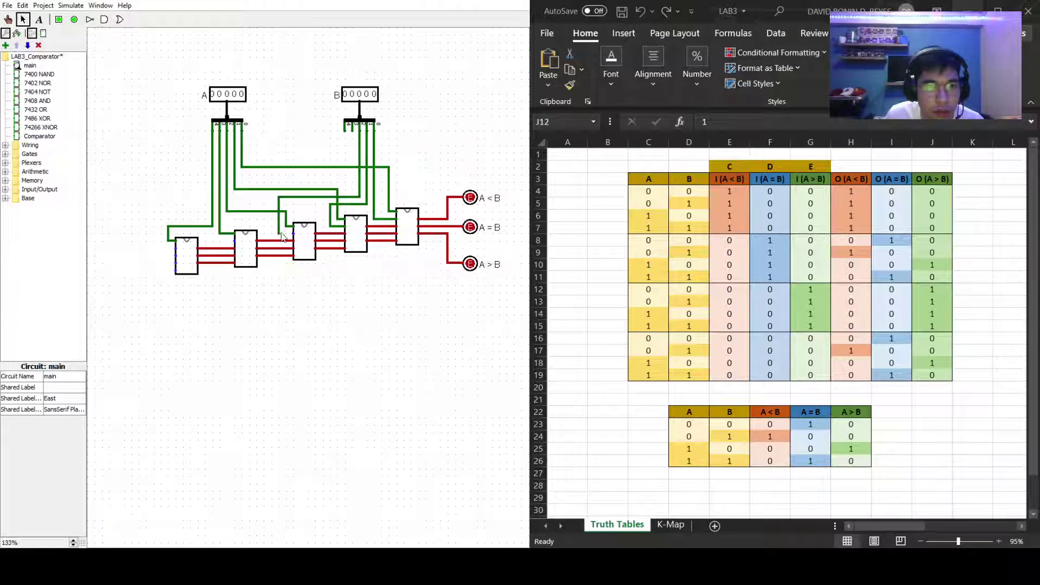
pyautogui.moveTo(347, 132); pyautogui.dragTo(207, 183)
pyautogui.moveTo(204, 242); pyautogui.dragTo(235, 240)
pyautogui.moveTo(344, 129); pyautogui.dragTo(173, 249)
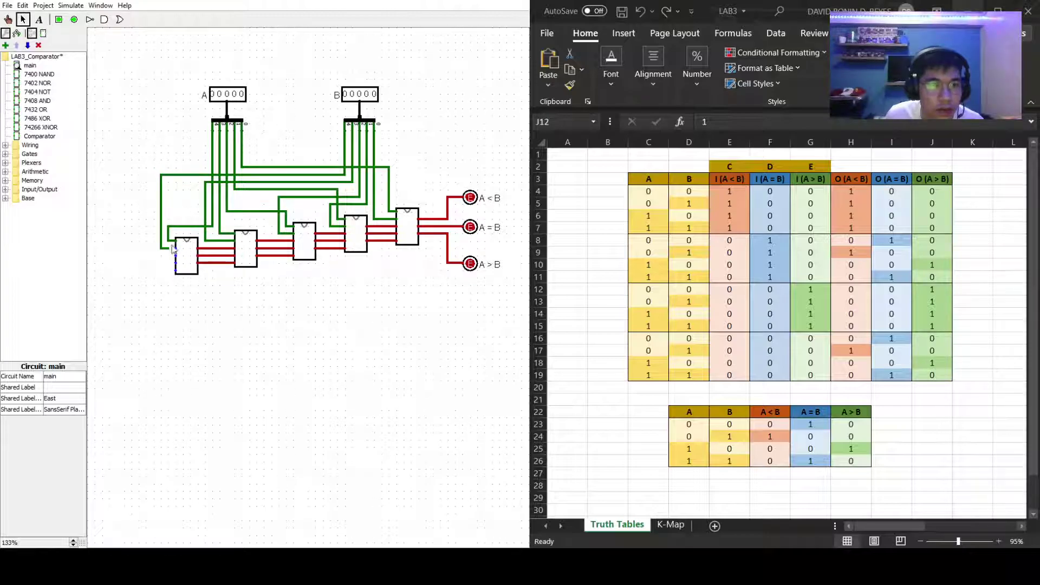
# Set the Comparator blocks' shared label to '1-bit'
pyautogui.click(183, 254)
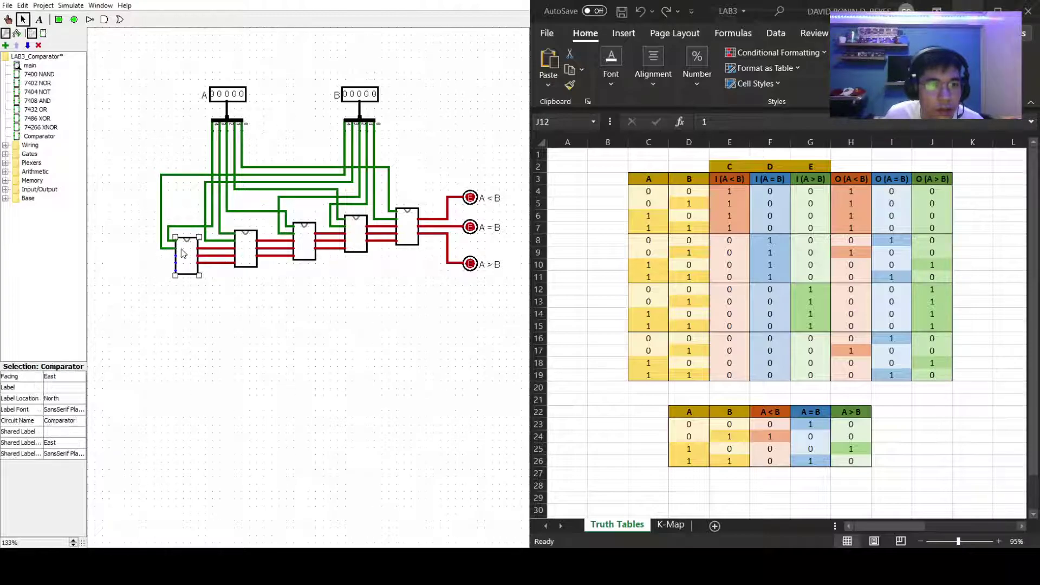
pyautogui.click(53, 431)
pyautogui.write('1')
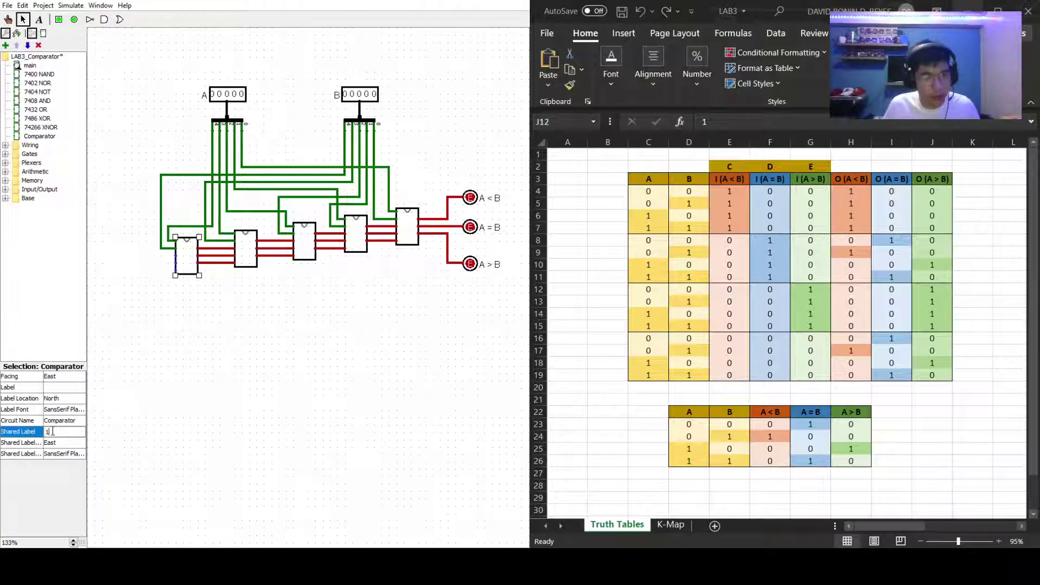
pyautogui.write('-b')
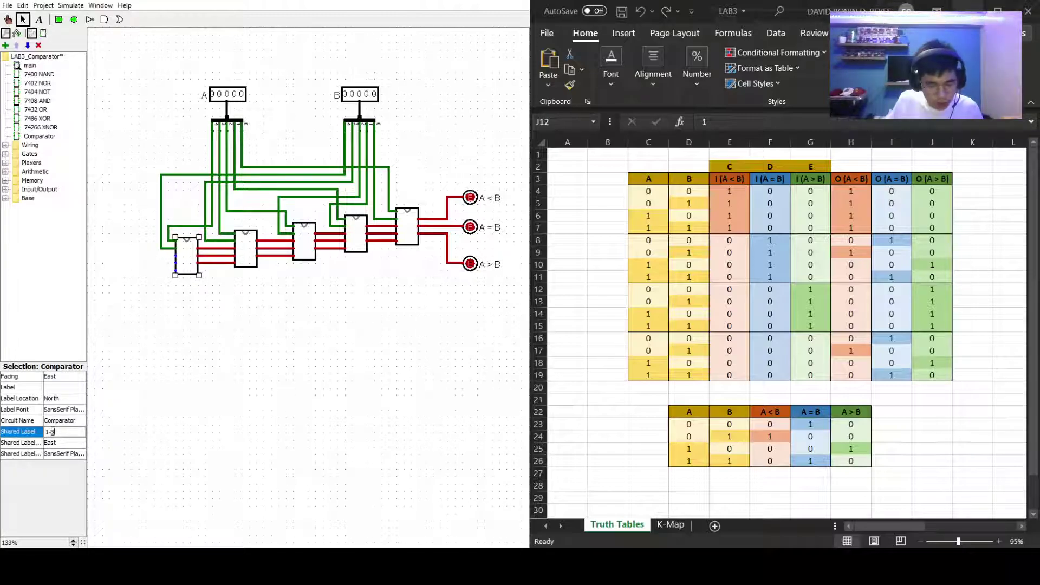
pyautogui.write('it')
pyautogui.press('Return')
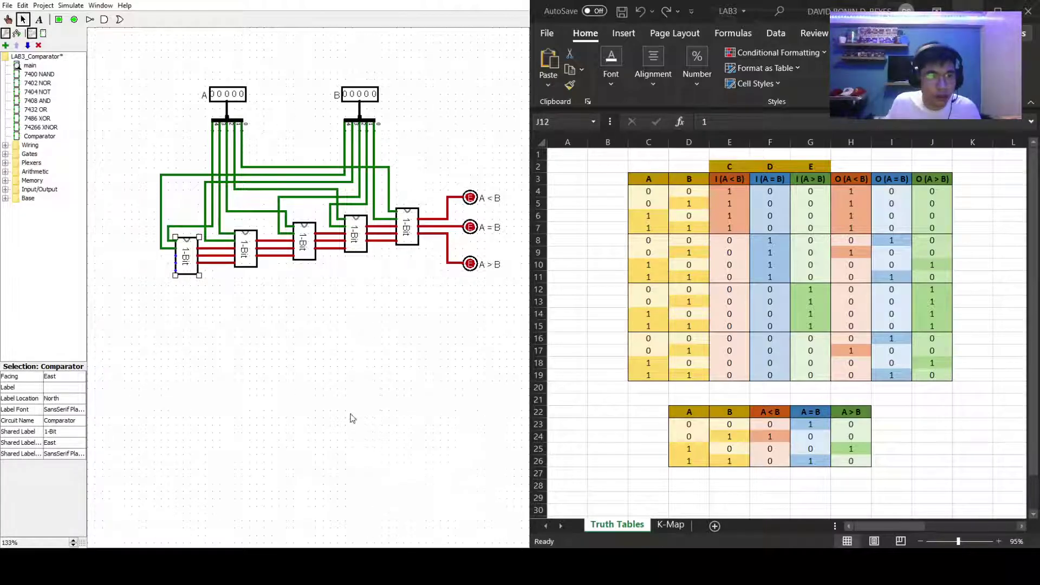
pyautogui.click(352, 420)
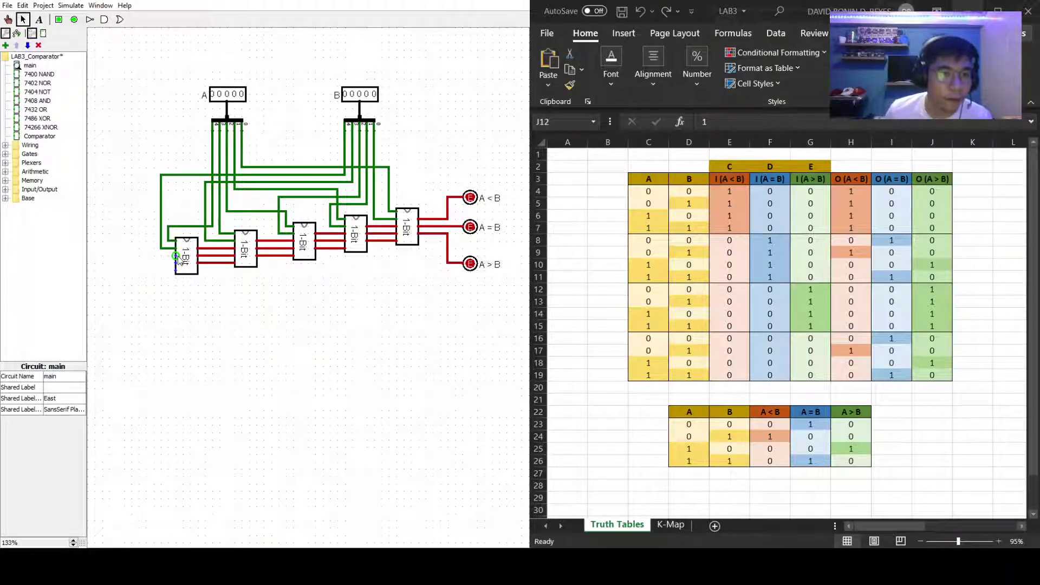
# Draw a wire from the leftmost block's cascade input and place an input pin at its end
pyautogui.moveTo(165, 260)
pyautogui.mouseDown()
pyautogui.moveTo(161, 271)
pyautogui.moveTo(173, 269)
pyautogui.moveTo(153, 263)
pyautogui.moveTo(161, 271)
pyautogui.mouseUp()
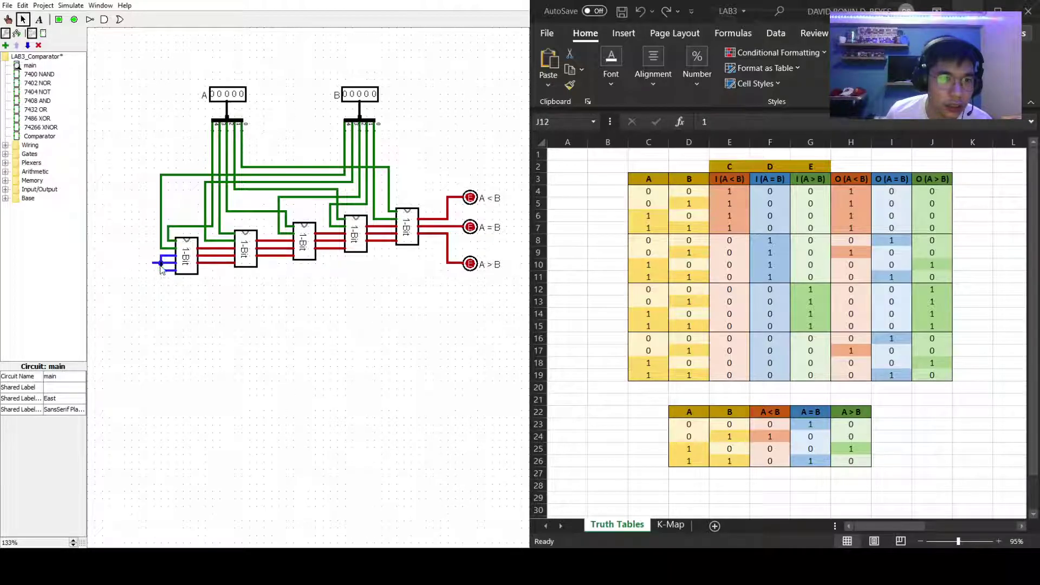
pyautogui.click(58, 22)
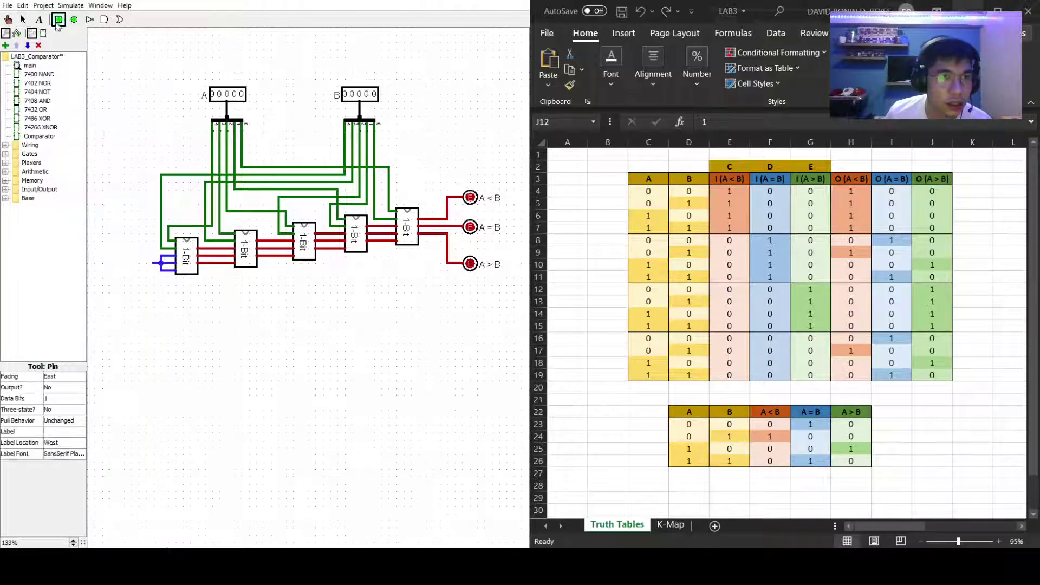
pyautogui.click(156, 263)
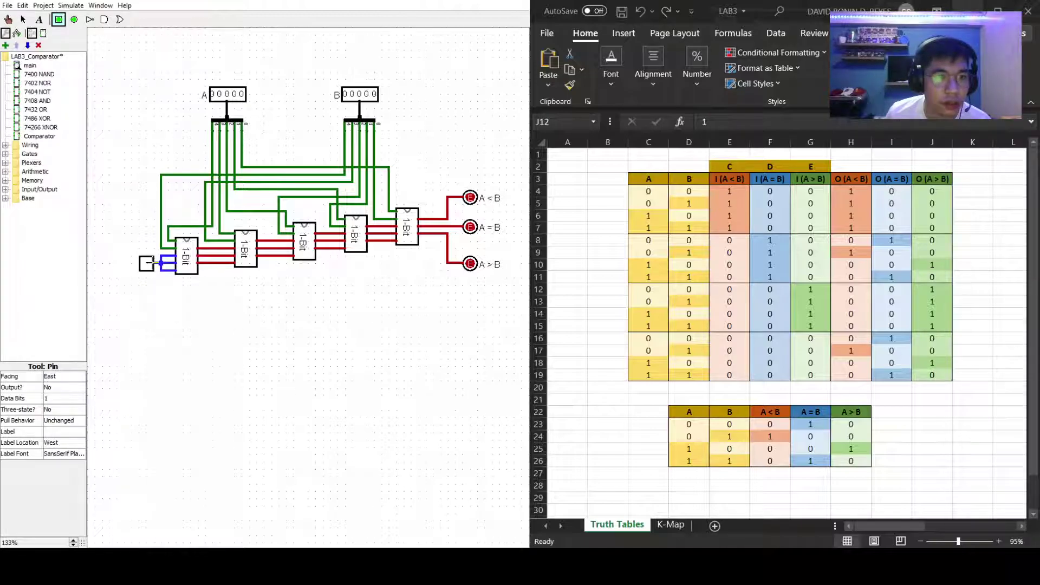
pyautogui.hotkey('ctrl', '2')
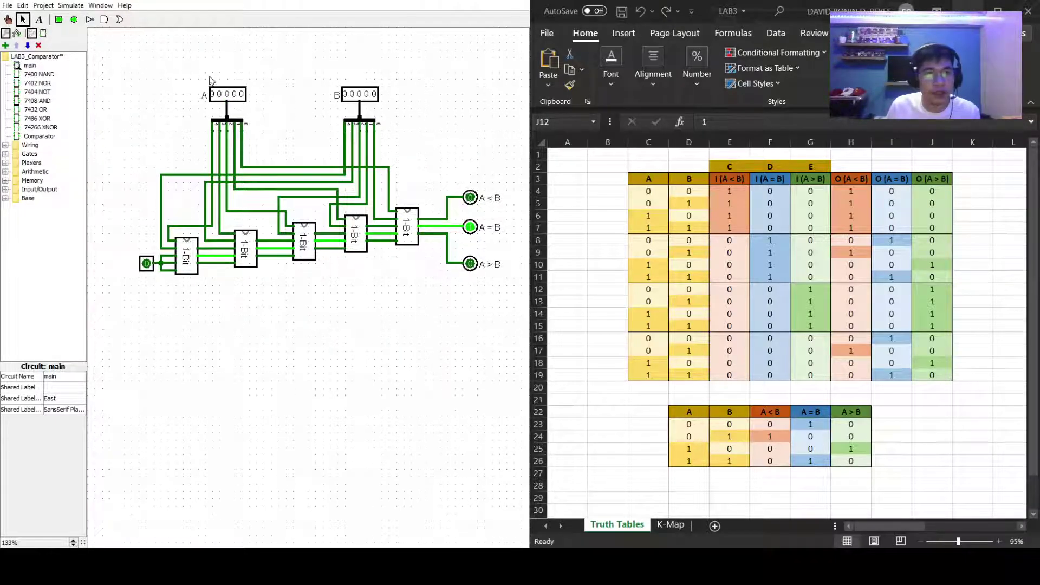
# With the Poke tool, set A's first bit to 1 and raise B to 11111, lighting A < B
pyautogui.click(215, 98)
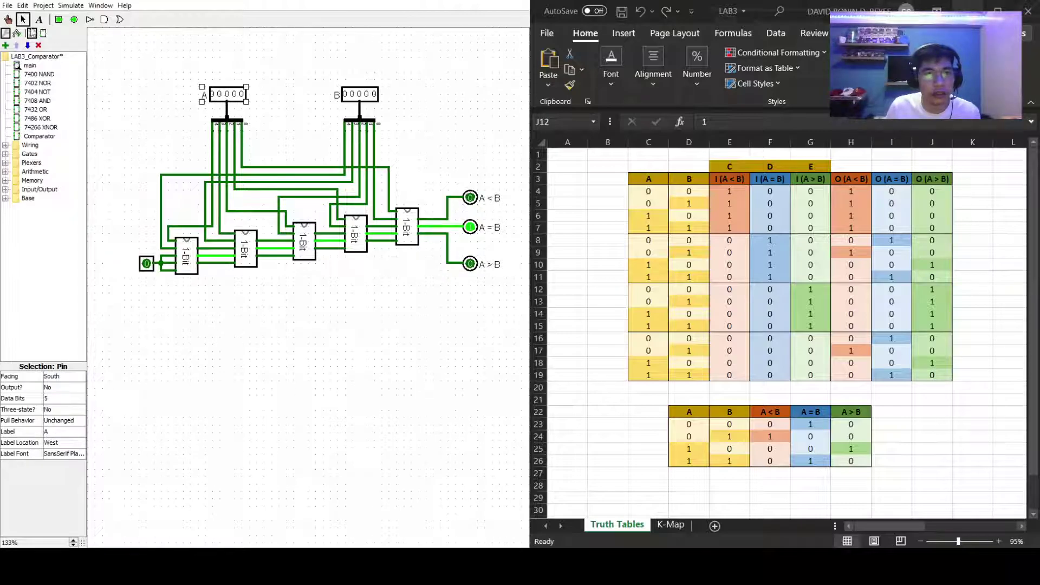
pyautogui.click(8, 19)
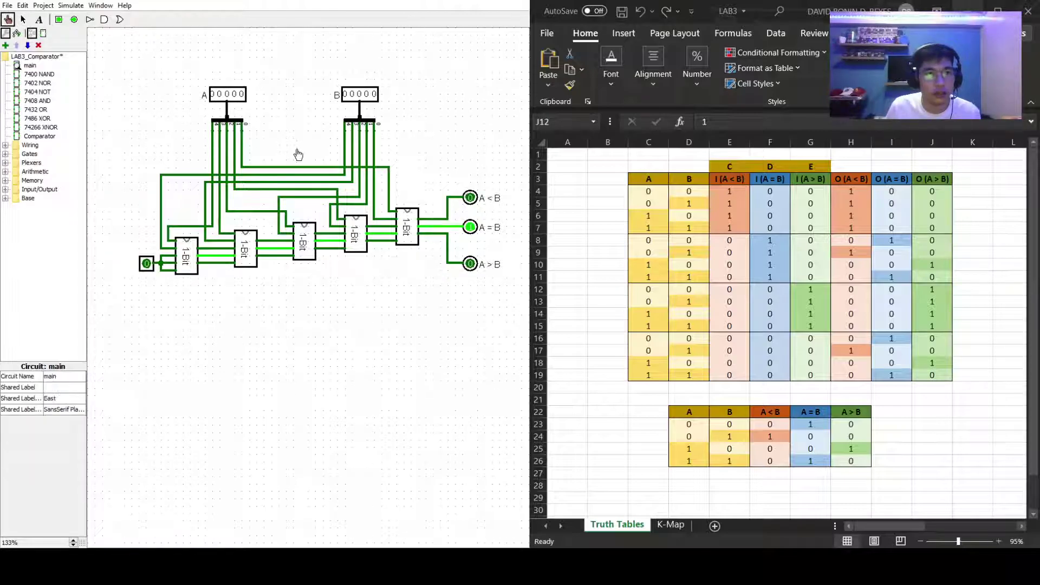
pyautogui.click(212, 101)
pyautogui.click(347, 101)
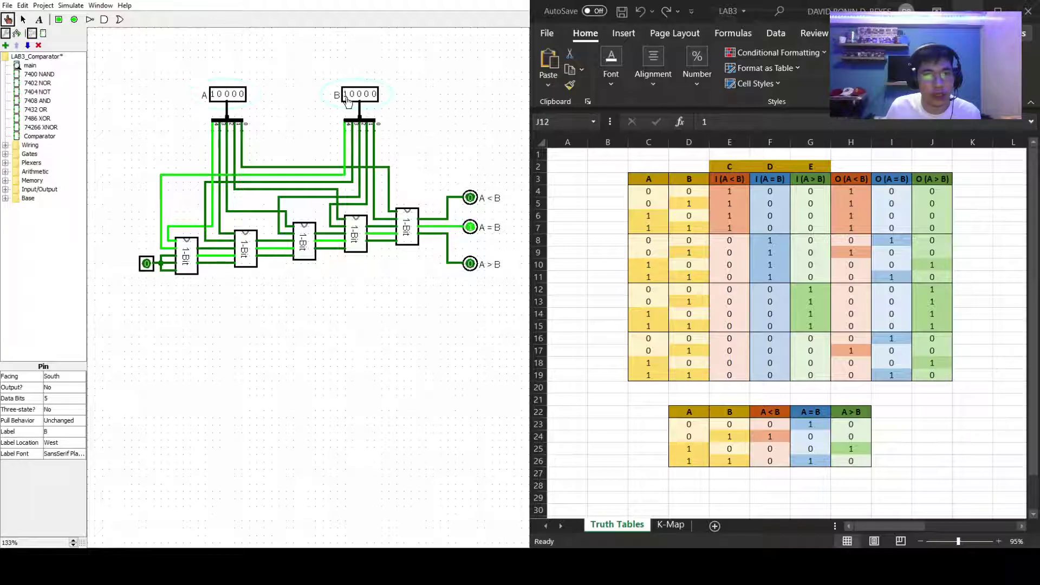
pyautogui.click(354, 97)
pyautogui.click(360, 98)
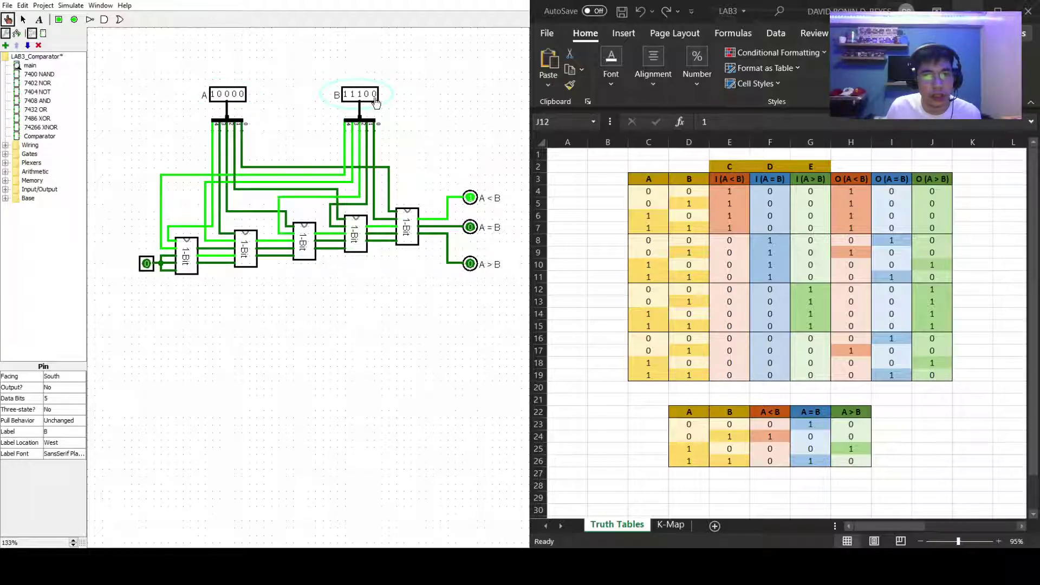
pyautogui.click(374, 97)
pyautogui.click(367, 98)
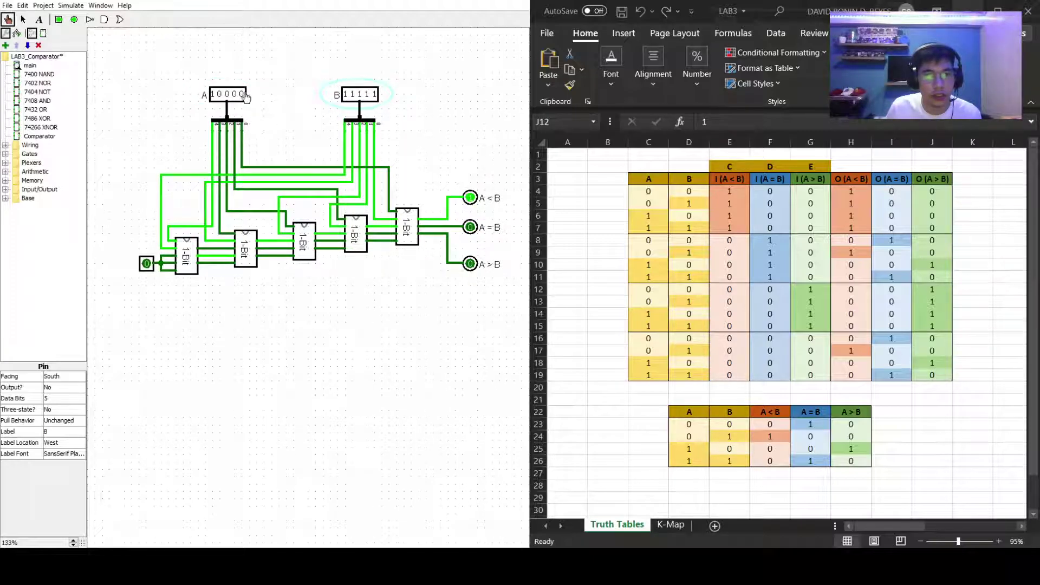
# Turn on A's remaining four bits so A also reads 11111
pyautogui.click(242, 98)
pyautogui.click(227, 97)
pyautogui.click(220, 98)
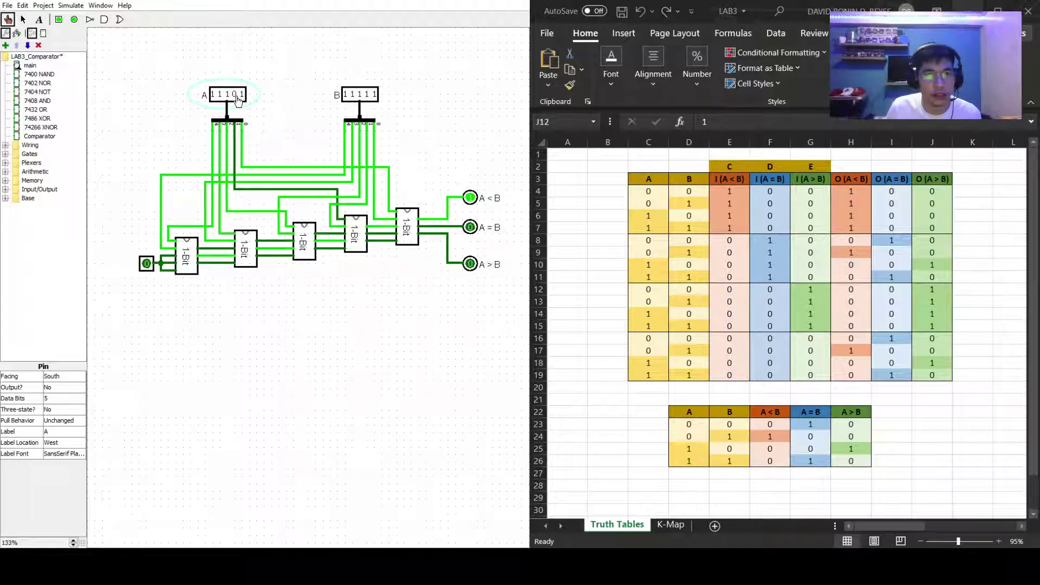
pyautogui.click(234, 98)
# Dismiss the Project menu, then clear all five bits of A to 00000, lighting A < B
pyautogui.click(43, 5)
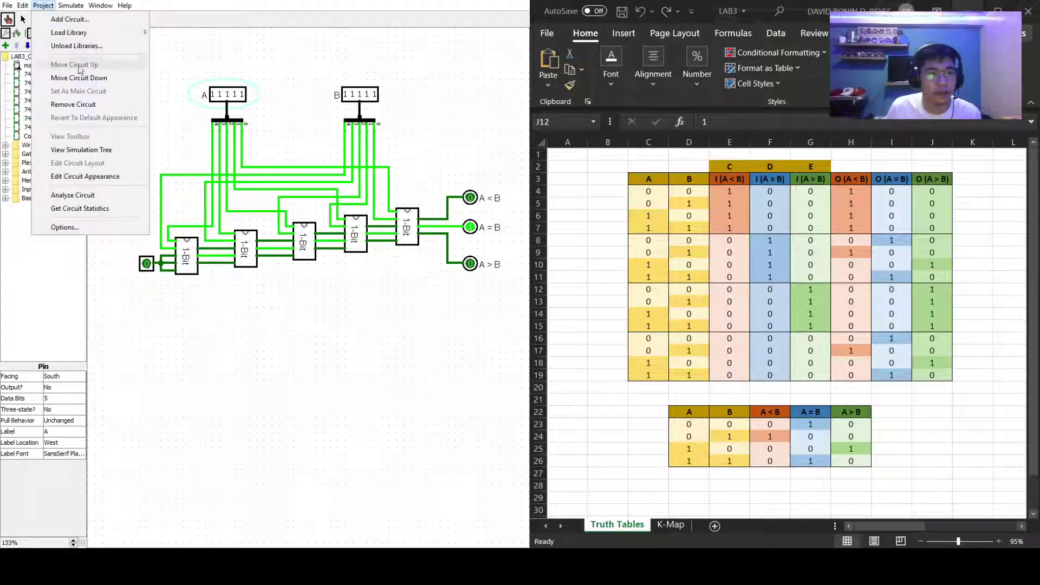
pyautogui.click(79, 199)
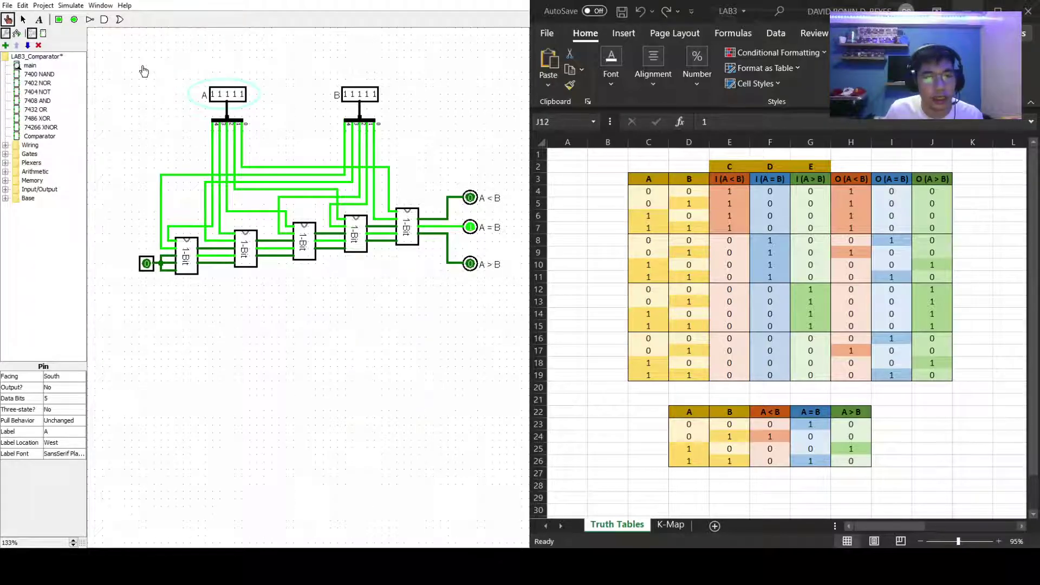
pyautogui.click(212, 94)
pyautogui.click(220, 94)
pyautogui.click(227, 94)
pyautogui.click(234, 95)
pyautogui.click(241, 94)
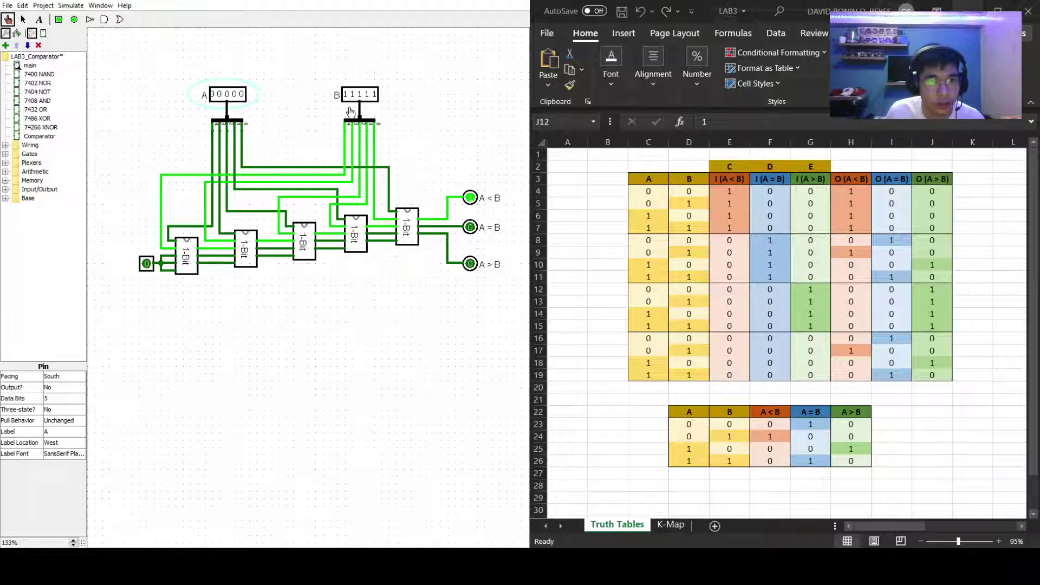
# Clear all five bits of B back to 00000 so the output settles on A=B
pyautogui.click(345, 94)
pyautogui.click(352, 94)
pyautogui.click(360, 94)
pyautogui.click(367, 94)
pyautogui.click(373, 94)
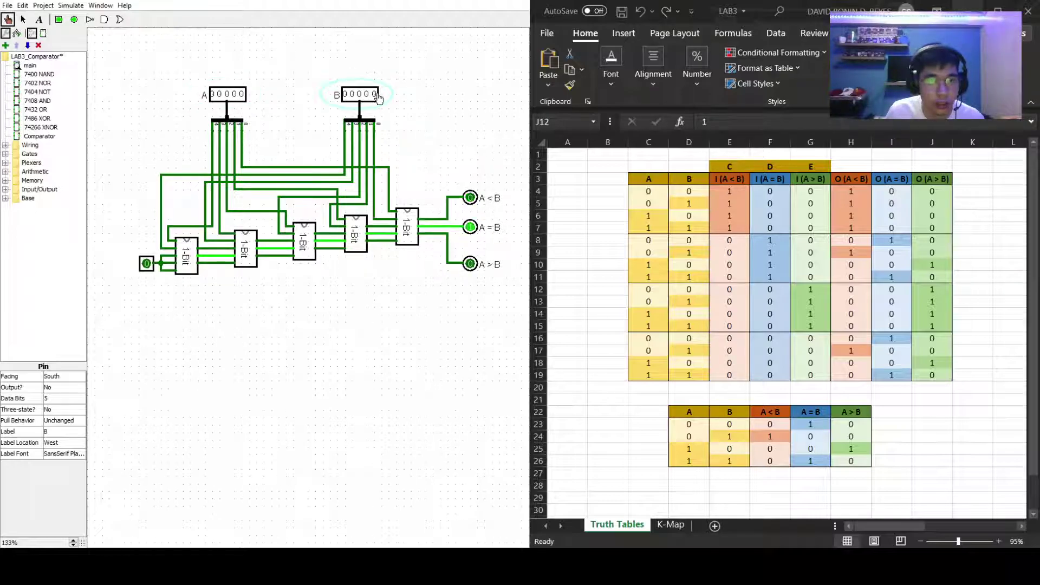